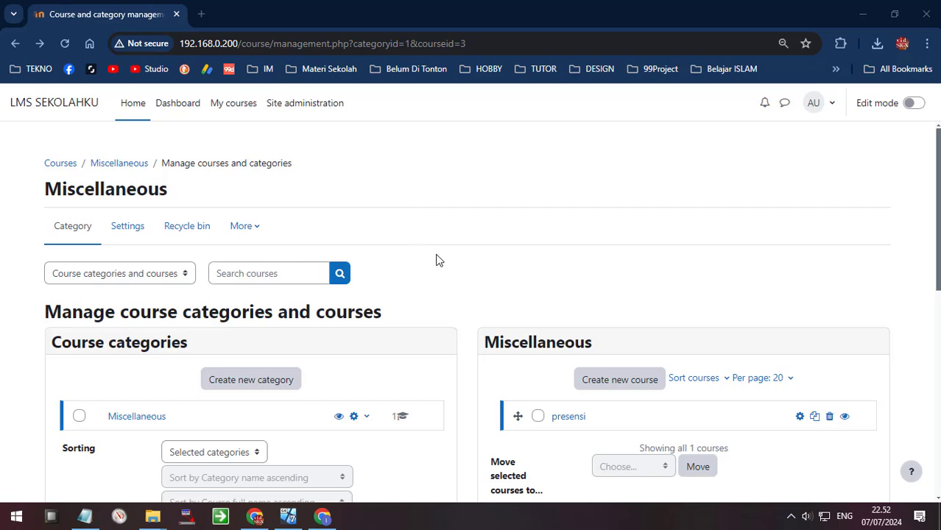
pyautogui.scroll(-2, 449, 265)
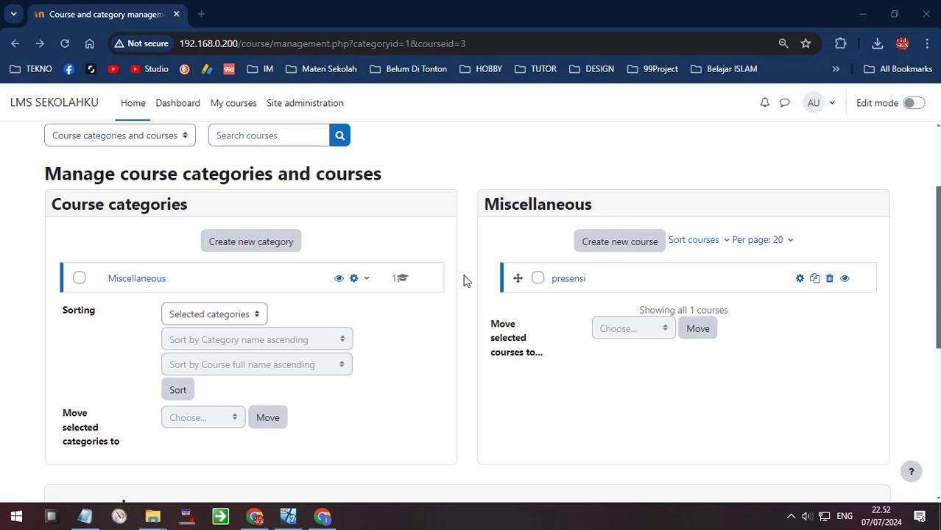
pyautogui.scroll(-2, 463, 280)
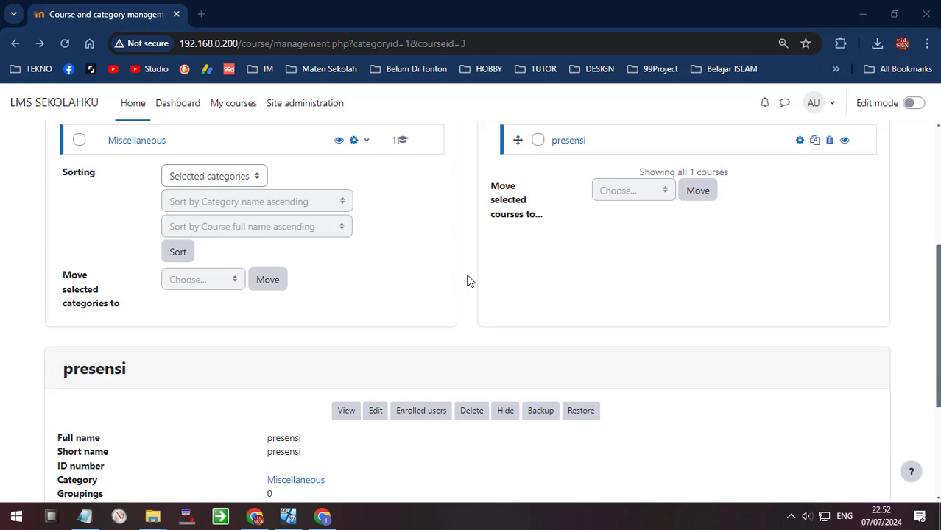
pyautogui.scroll(2, 466, 281)
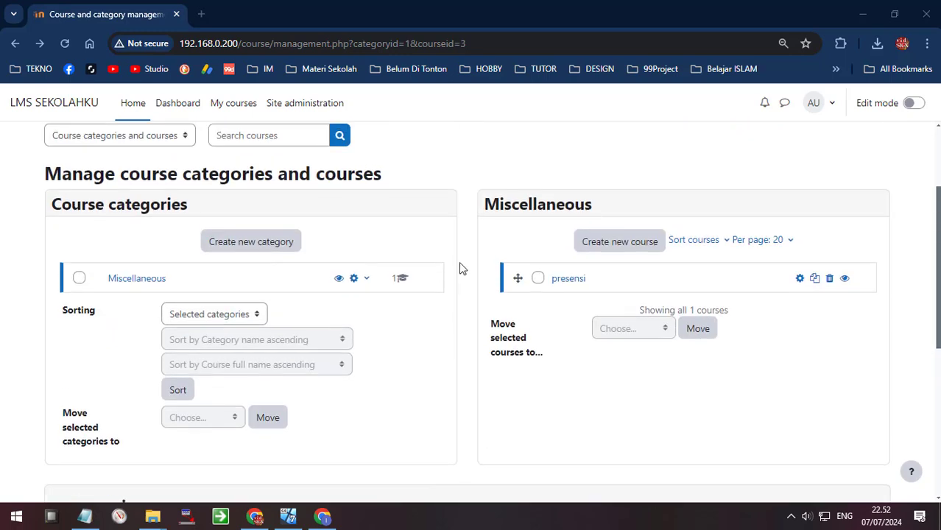
pyautogui.scroll(2, 458, 265)
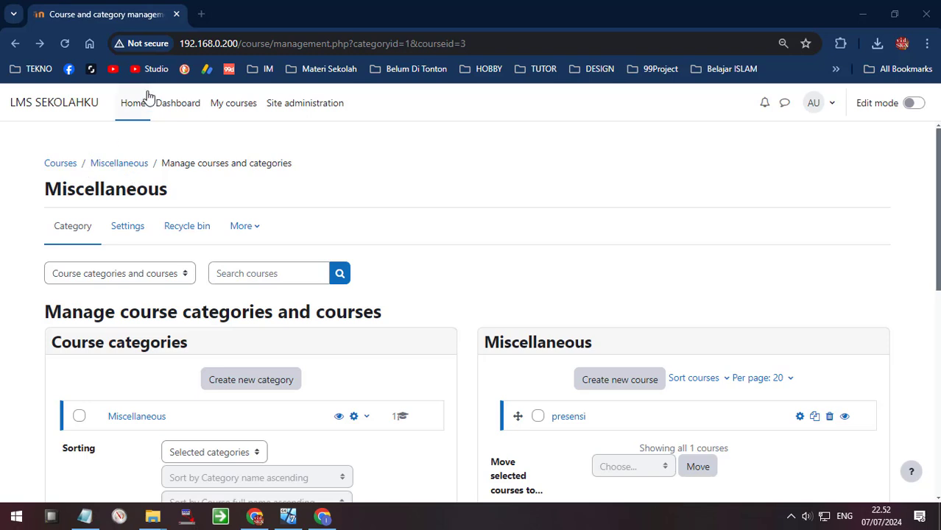
# Open Site administration in a separate browser tab placed first, and browse the list of user accounts there.
pyautogui.middleClick(278, 104)
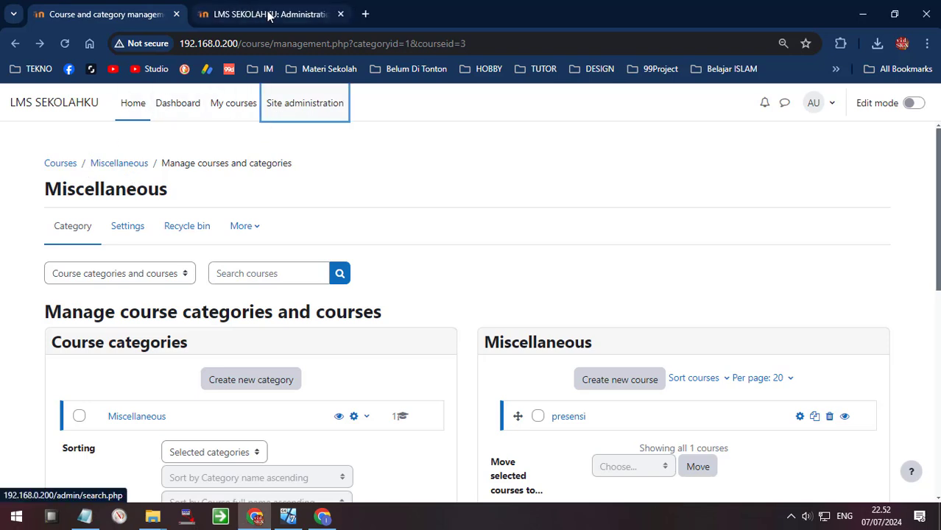
pyautogui.moveTo(269, 15); pyautogui.dragTo(101, 15)
pyautogui.click(119, 207)
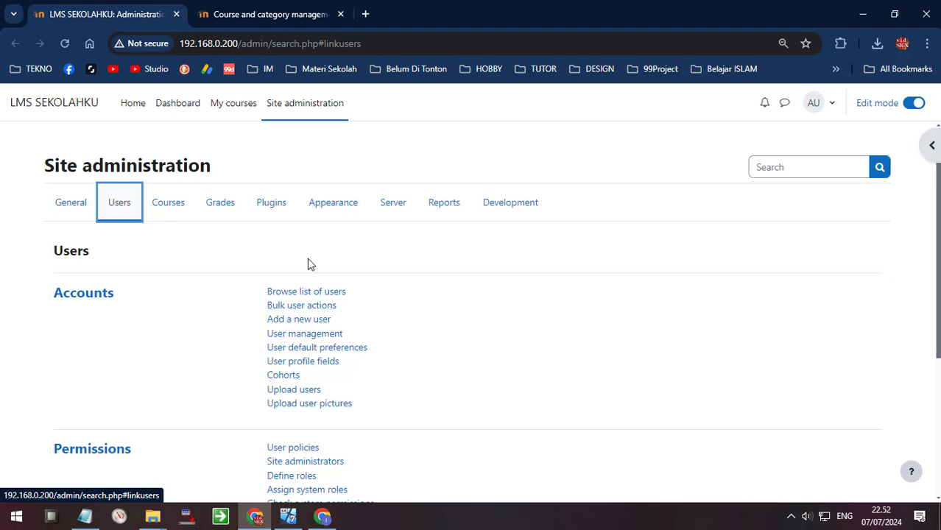
pyautogui.click(332, 293)
pyautogui.scroll(-5, 418, 308)
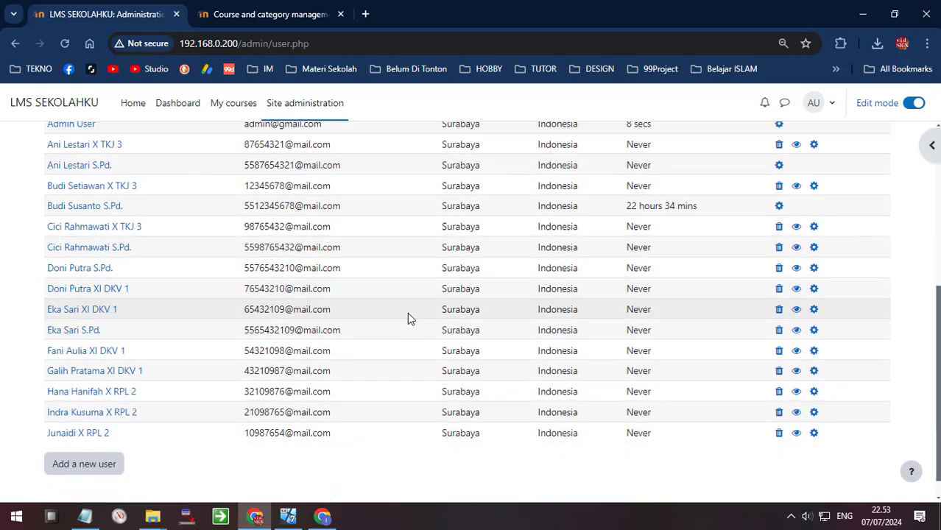
pyautogui.scroll(-1, 407, 313)
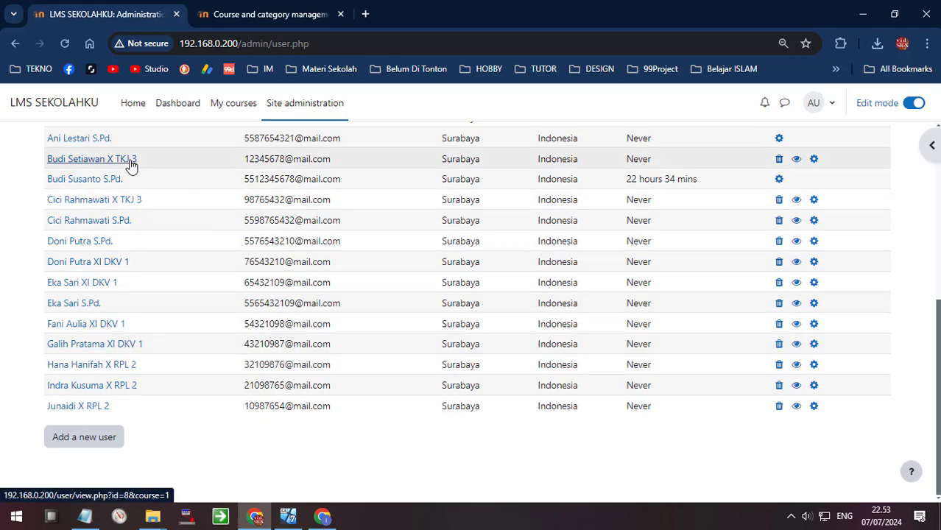
pyautogui.scroll(1, 359, 292)
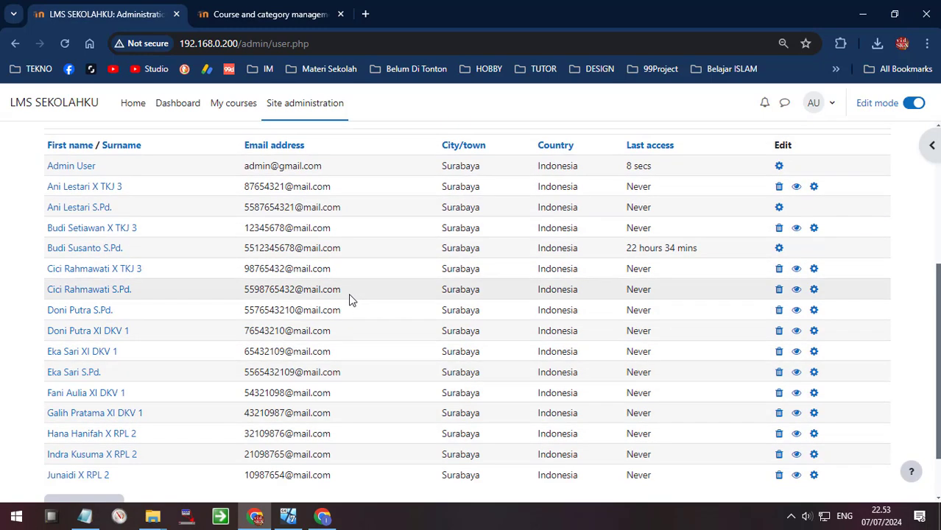
# Return to the user administration options and review the list of system cohorts.
pyautogui.click(16, 44)
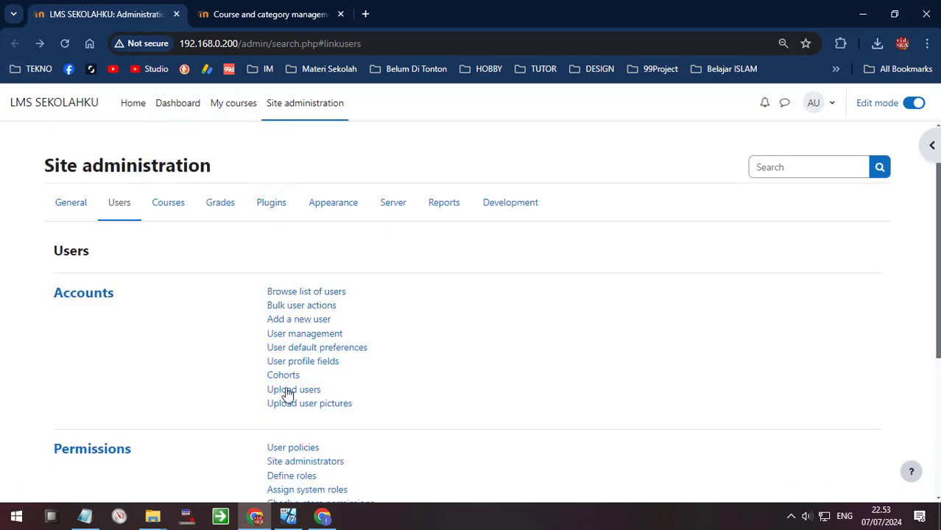
pyautogui.click(279, 376)
pyautogui.scroll(-1, 402, 334)
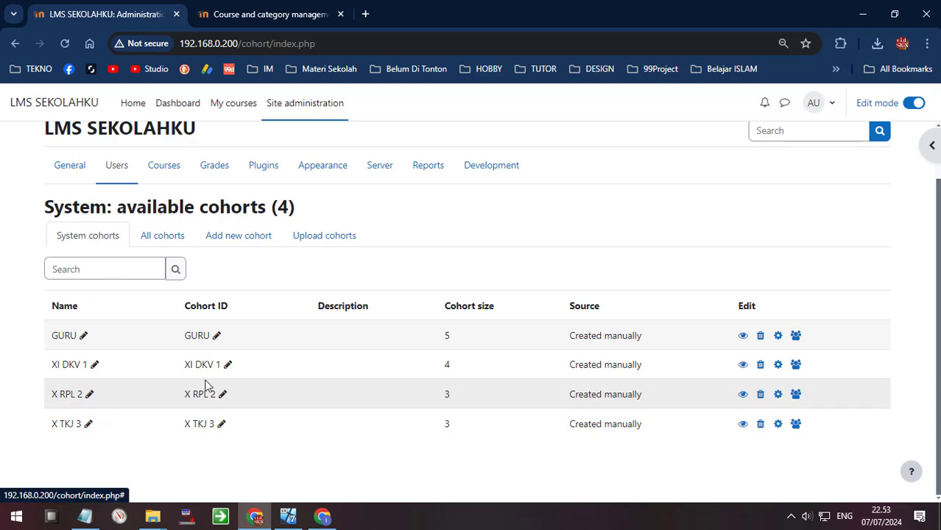
pyautogui.scroll(2, 301, 392)
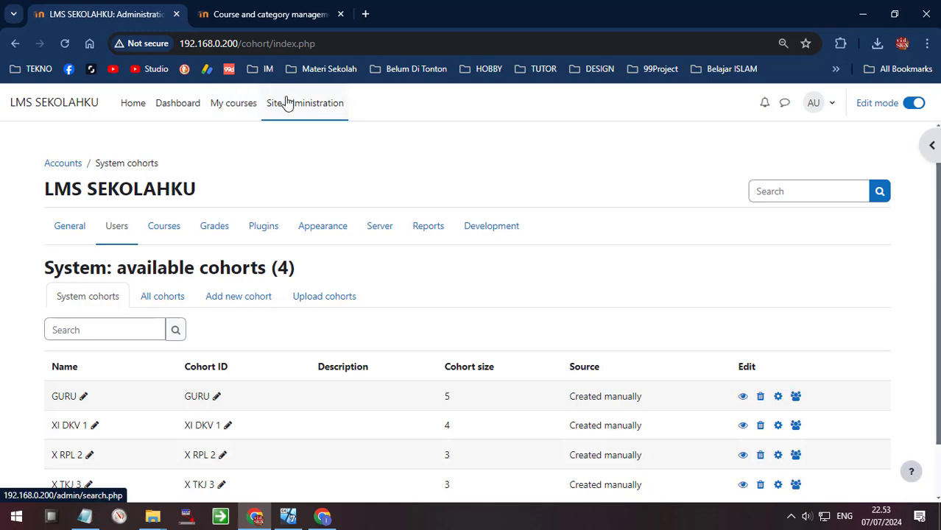
# Go back to the course management tab and view the enrolled users of the presensi course.
pyautogui.click(271, 14)
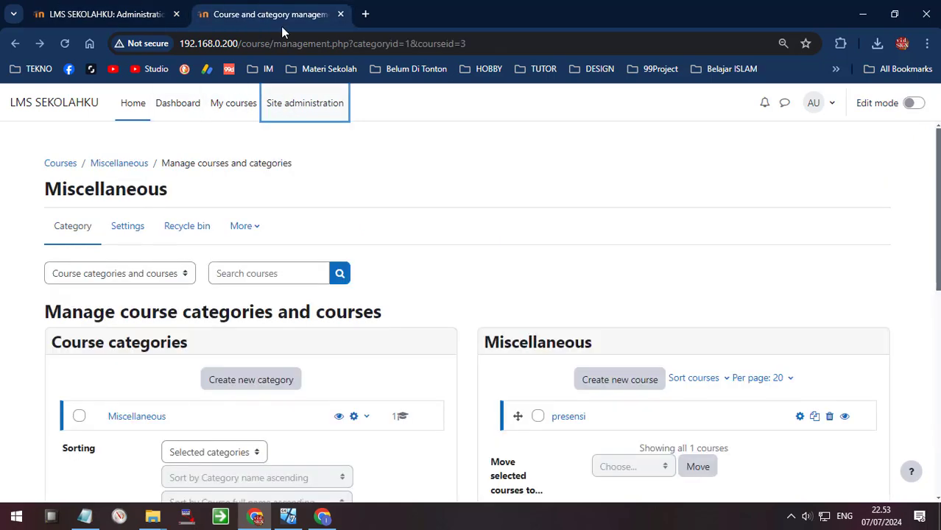
pyautogui.scroll(-3, 464, 294)
pyautogui.scroll(1, 460, 298)
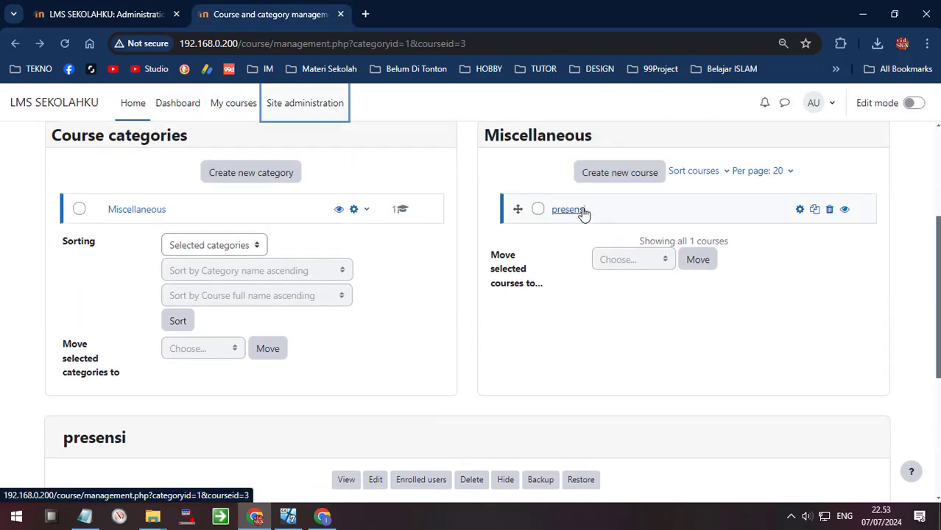
pyautogui.click(579, 212)
pyautogui.scroll(-4, 436, 340)
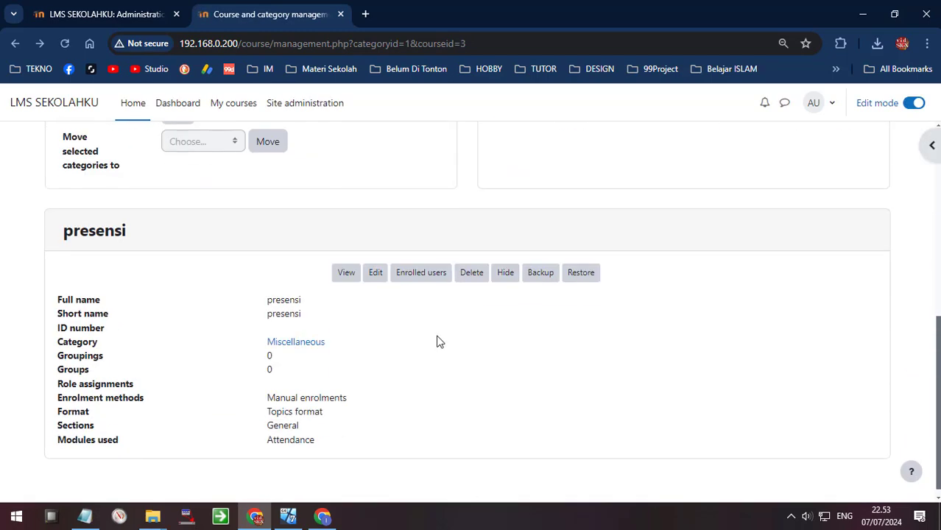
pyautogui.click(419, 272)
pyautogui.scroll(-2, 448, 328)
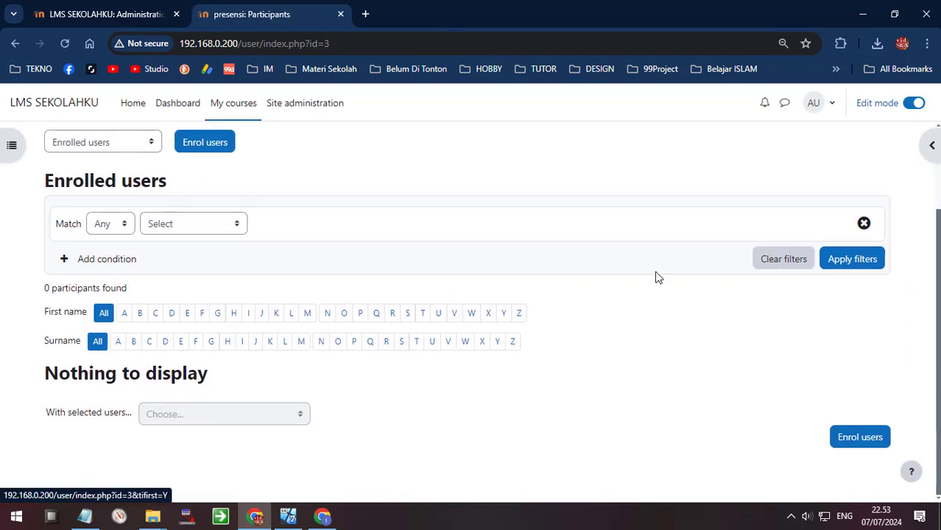
# Check which cohorts are offered for enrolment in the presensi course, and cancel without enrolling anyone.
pyautogui.click(233, 146)
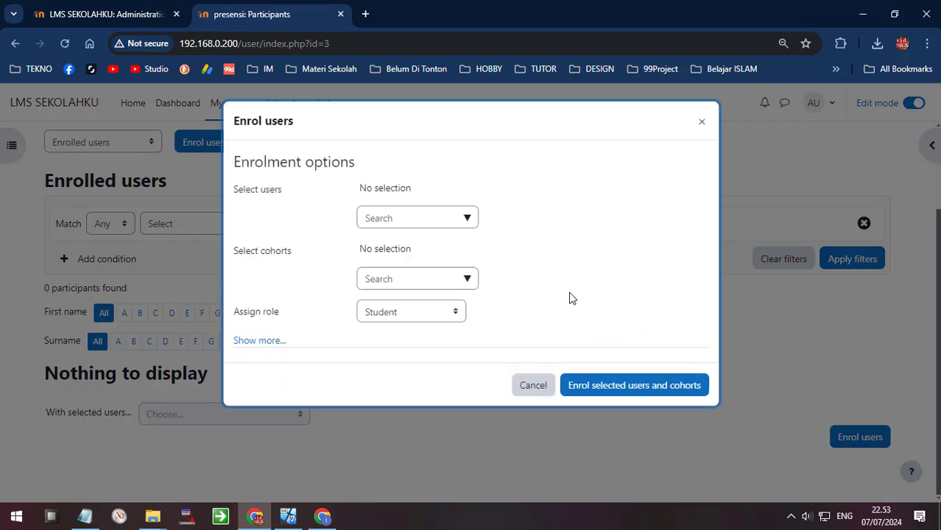
pyautogui.click(467, 277)
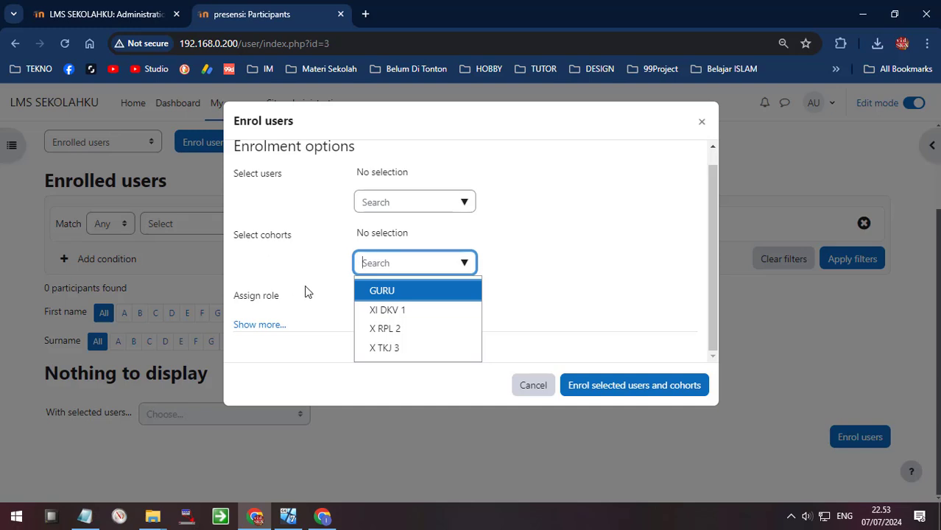
pyautogui.click(533, 388)
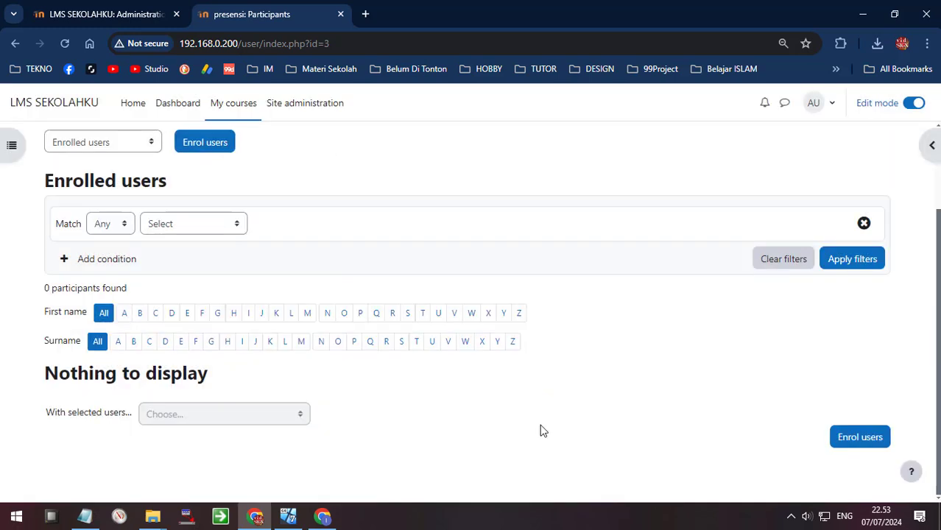
pyautogui.scroll(2, 432, 377)
# From Site administration in the first tab, go to Manage courses and categories and open the presensi course's settings.
pyautogui.click(111, 14)
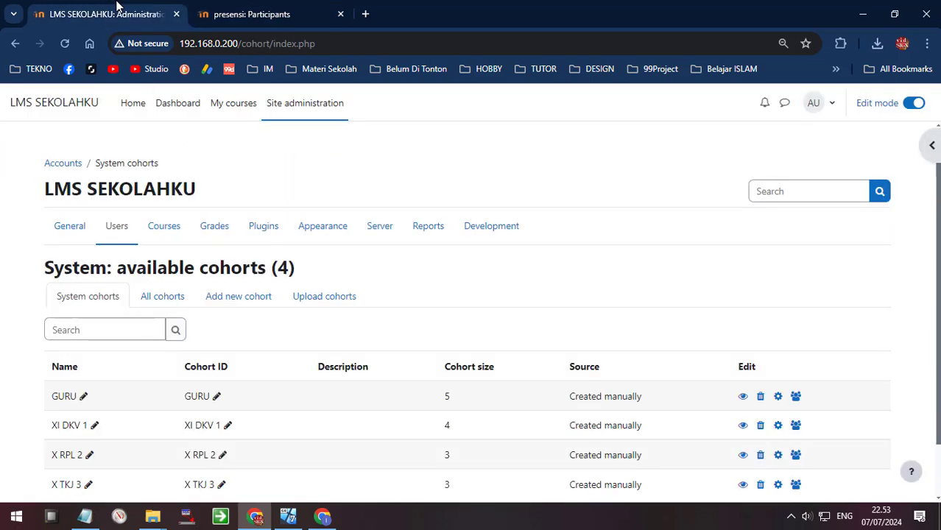
pyautogui.click(167, 227)
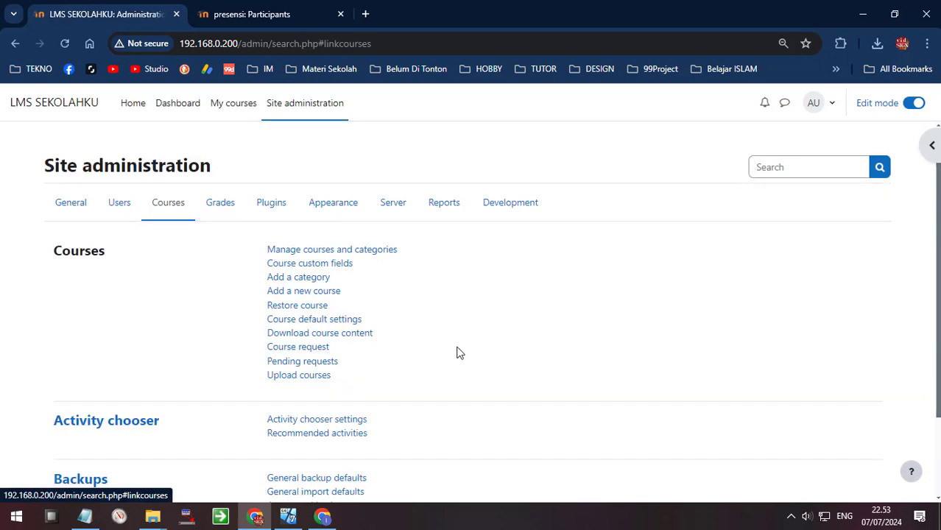
pyautogui.click(280, 181)
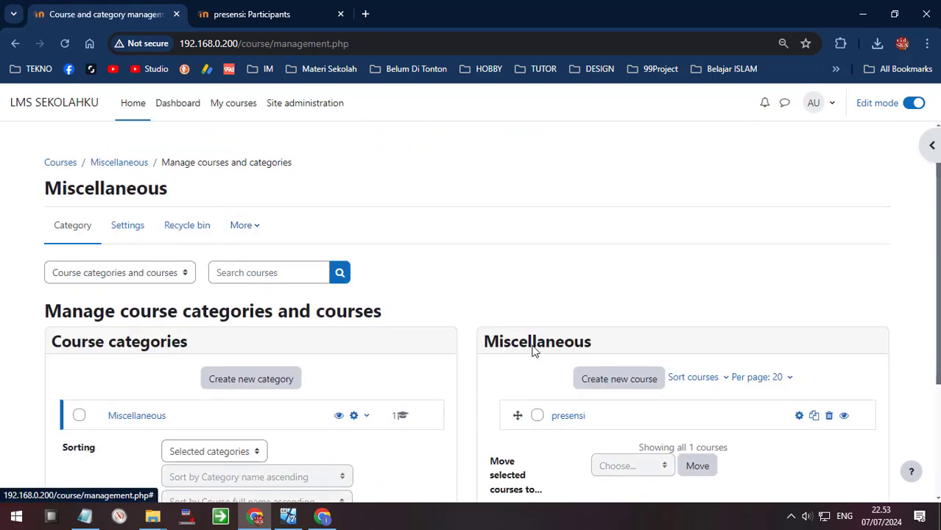
pyautogui.scroll(-2, 545, 324)
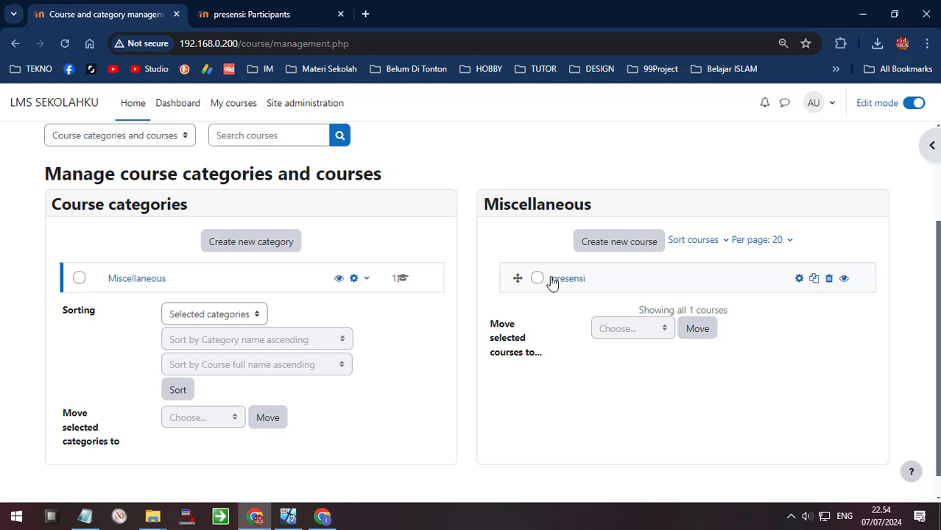
pyautogui.click(799, 278)
# Change the course full name to "Presensi X TKJ 3".
pyautogui.click(425, 321)
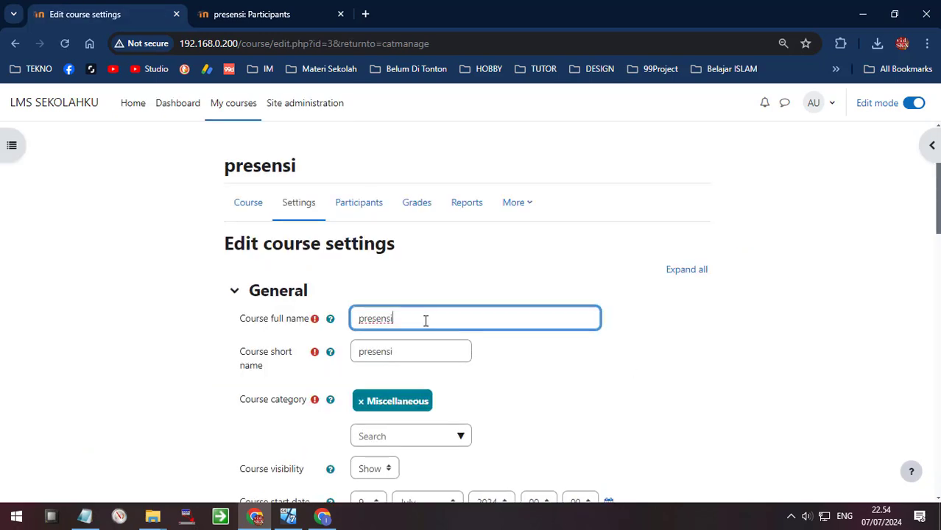
pyautogui.doubleClick(374, 326)
pyautogui.write('pre')
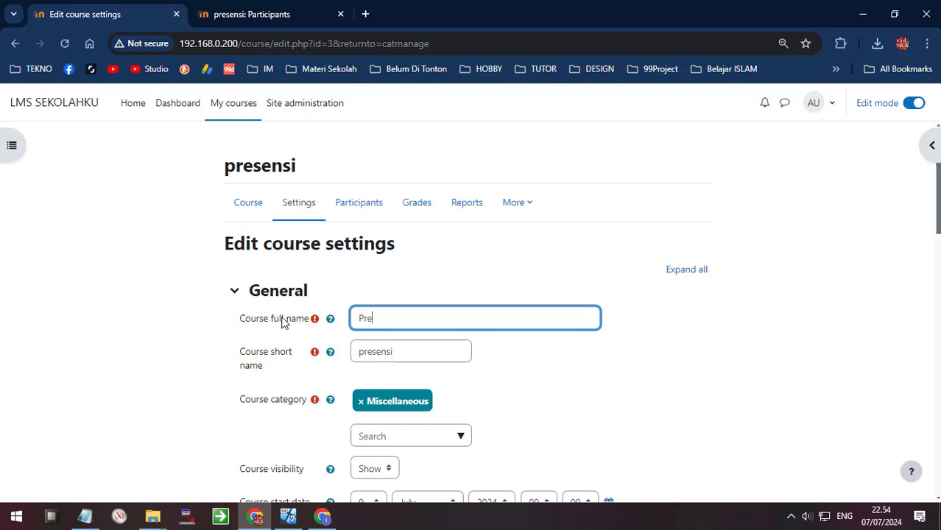
pyautogui.write('sensi X TKJ 3')
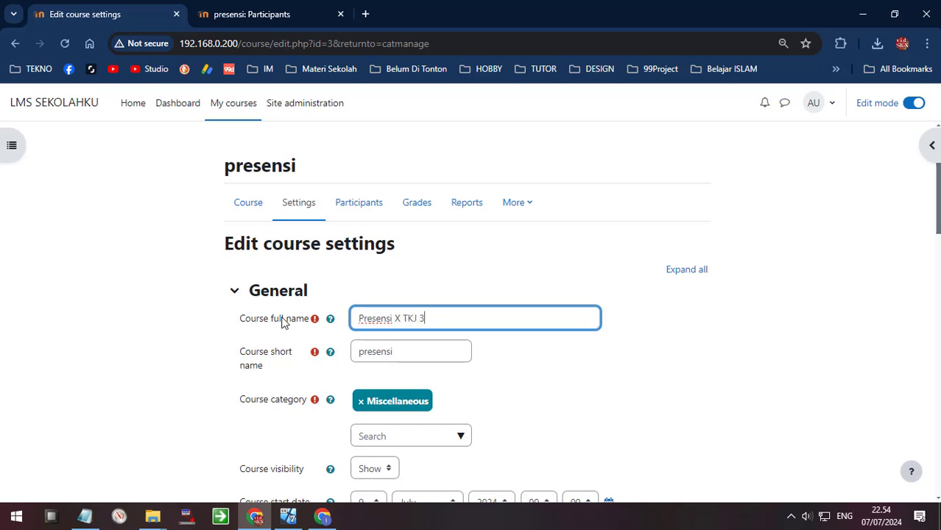
# Copy the full name "Presensi X TKJ 3" into the course short name, and save the settings, returning to course management.
pyautogui.click(400, 356)
pyautogui.click(315, 318)
pyautogui.hotkey('ctrl', 'c')
pyautogui.doubleClick(416, 351)
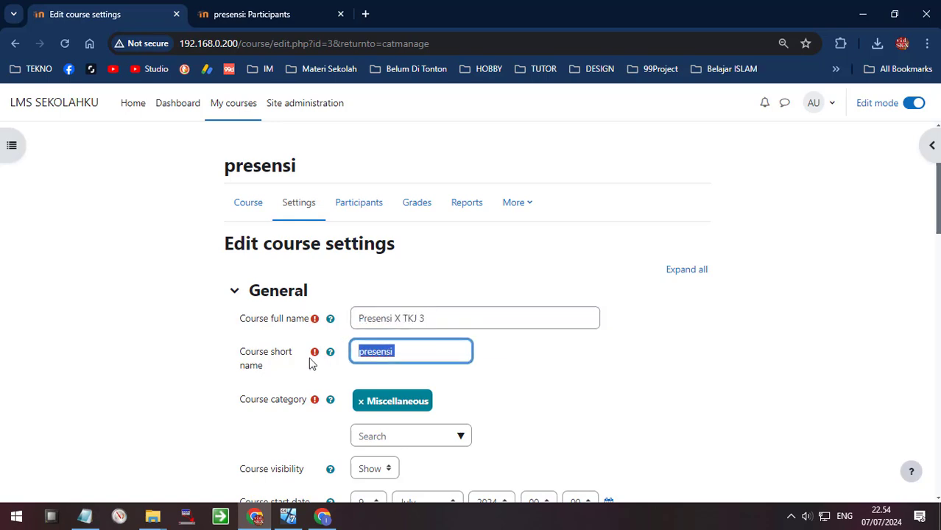
pyautogui.hotkey('ctrl', 'v')
pyautogui.scroll(-3, 368, 316)
pyautogui.scroll(-15, 525, 399)
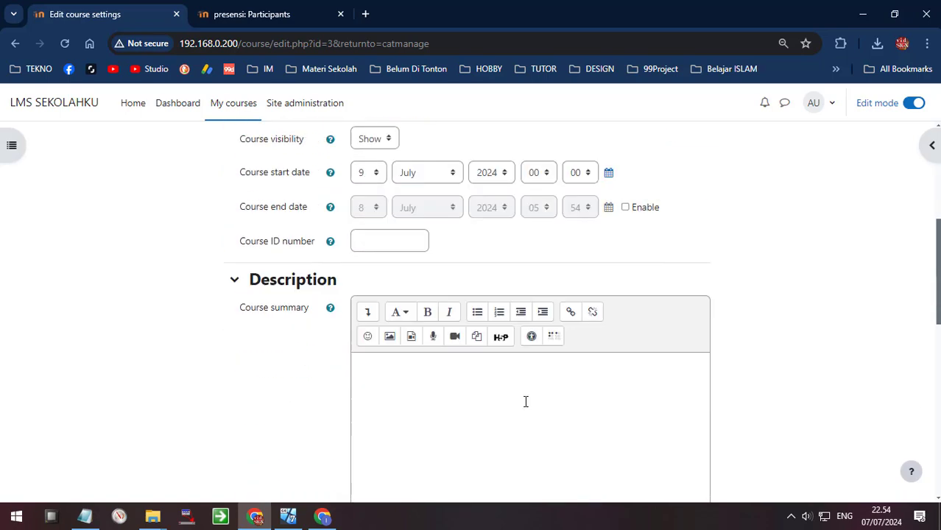
pyautogui.click(380, 416)
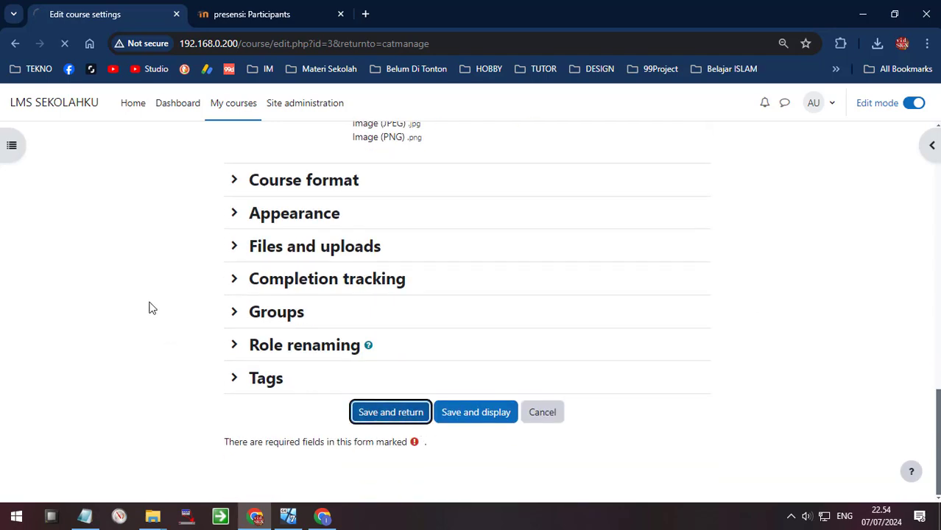
# Open the enrolled users page of the Presensi X TKJ 3 course in a new tab and switch to it.
pyautogui.scroll(-3, 463, 322)
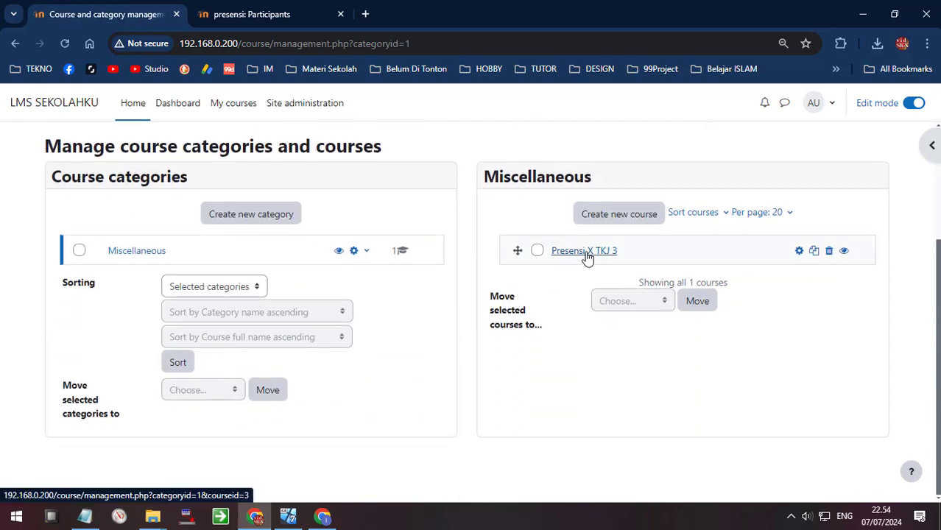
pyautogui.click(585, 251)
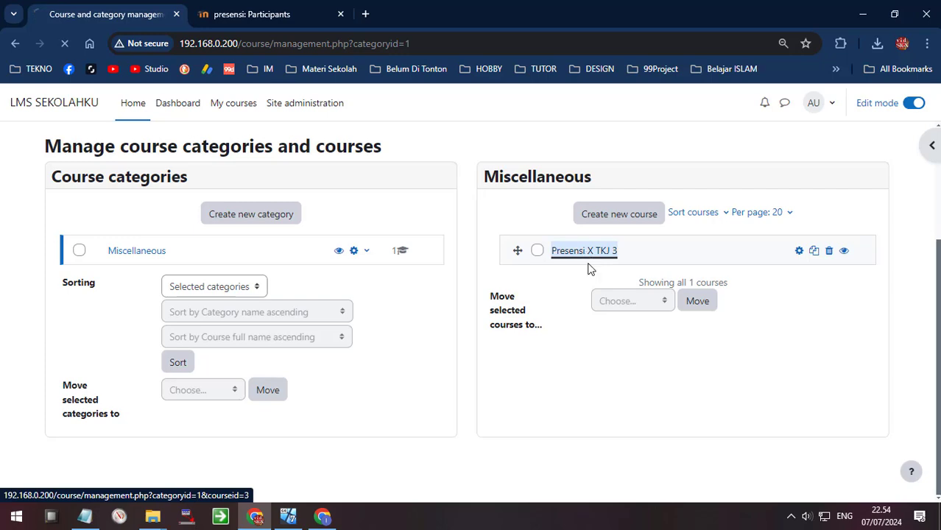
pyautogui.scroll(-3, 557, 370)
pyautogui.scroll(-3, 557, 370)
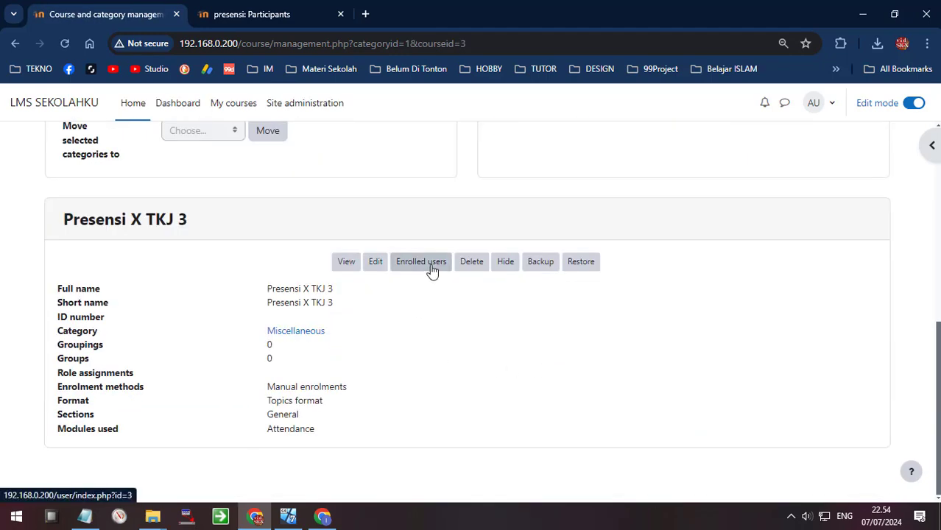
pyautogui.keyDown('ctrl'); pyautogui.click(429, 266); pyautogui.keyUp('ctrl')
pyautogui.click(246, 11)
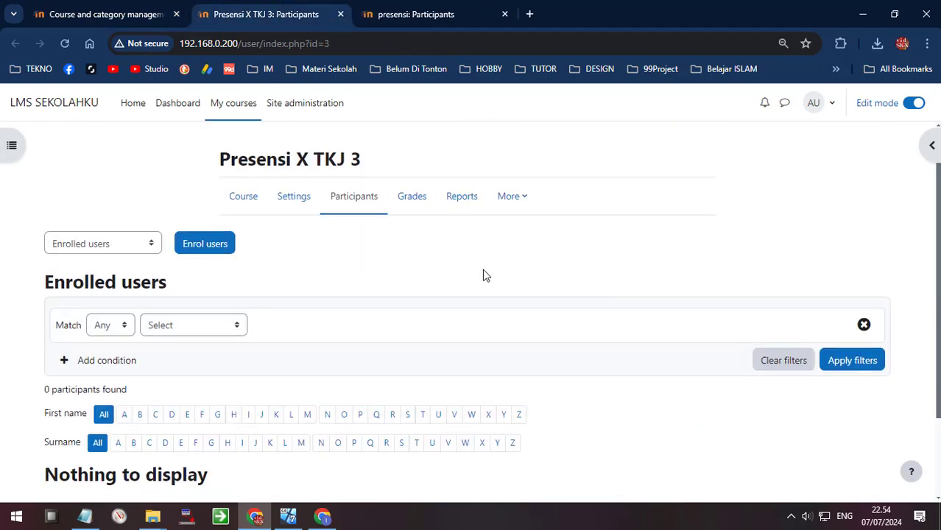
# Enrol the X TKJ 3 cohort in the Presensi X TKJ 3 course with the Student role.
pyautogui.scroll(-2, 482, 273)
pyautogui.click(204, 143)
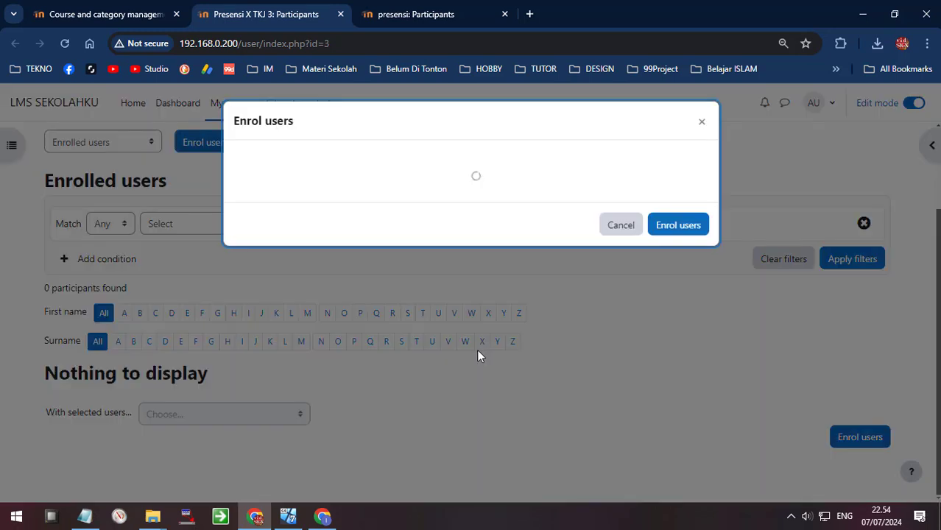
pyautogui.click(454, 277)
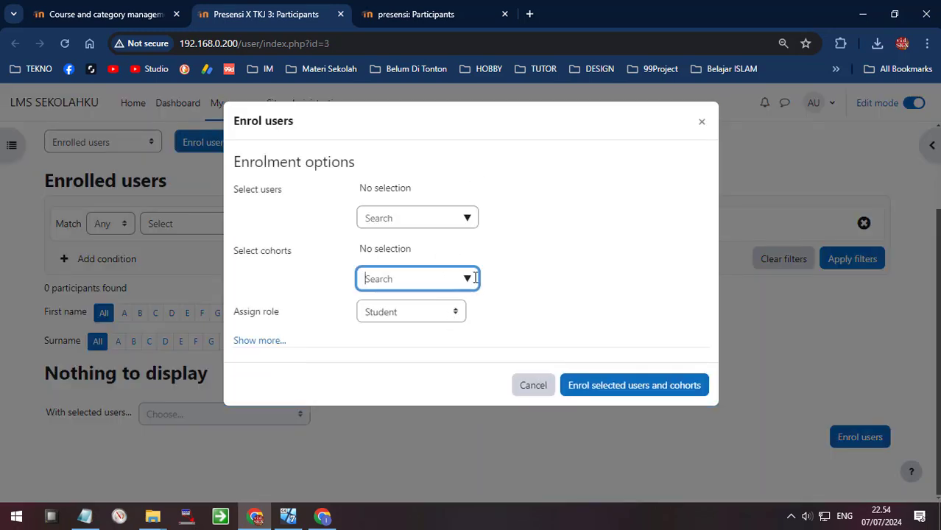
pyautogui.click(465, 279)
pyautogui.press('Down')
pyautogui.press('Down')
pyautogui.press('Down')
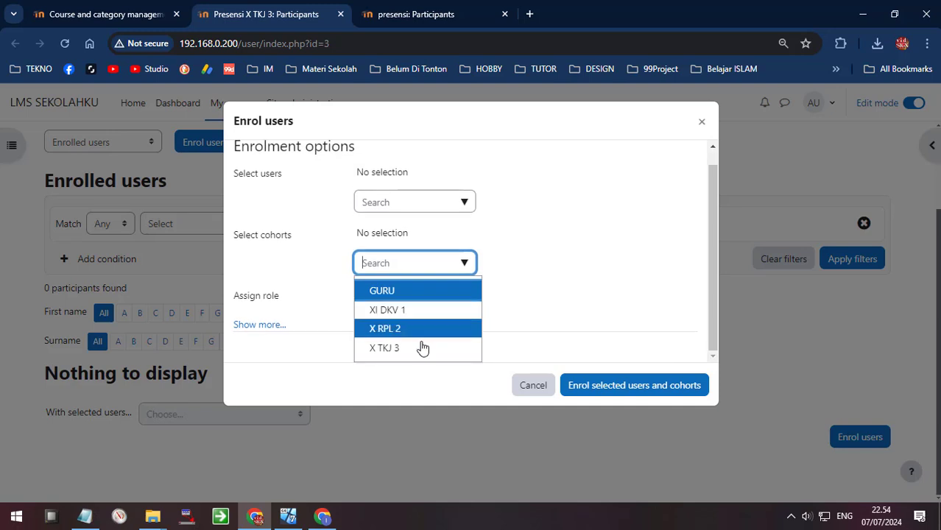
pyautogui.press('Return')
pyautogui.click(585, 398)
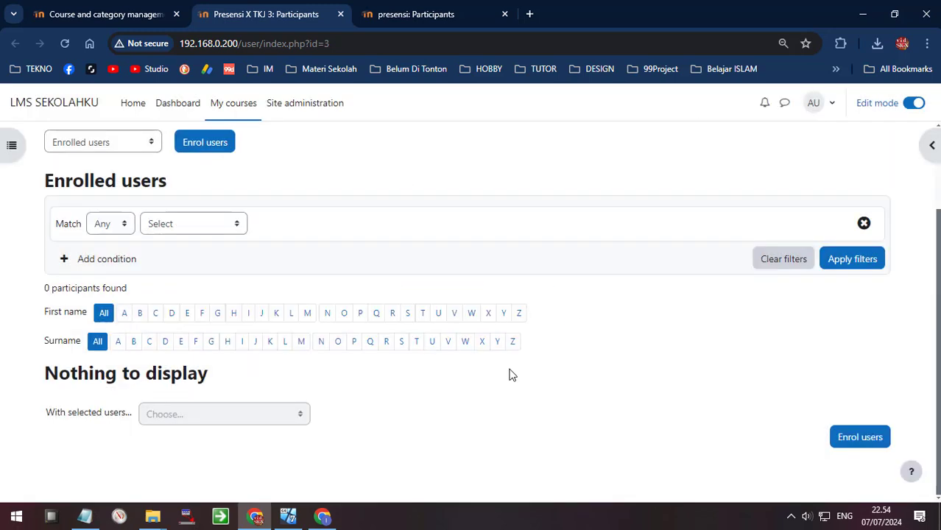
pyautogui.scroll(-2, 335, 352)
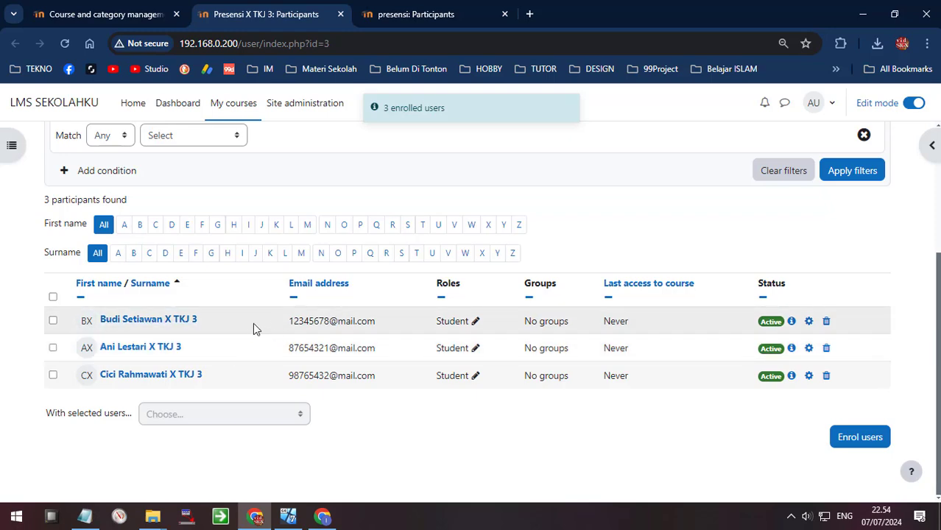
# From the course management tab, start a new course in the Miscellaneous category and enter "Presensi X DKV 3" as its full name.
pyautogui.click(109, 12)
pyautogui.scroll(5, 486, 309)
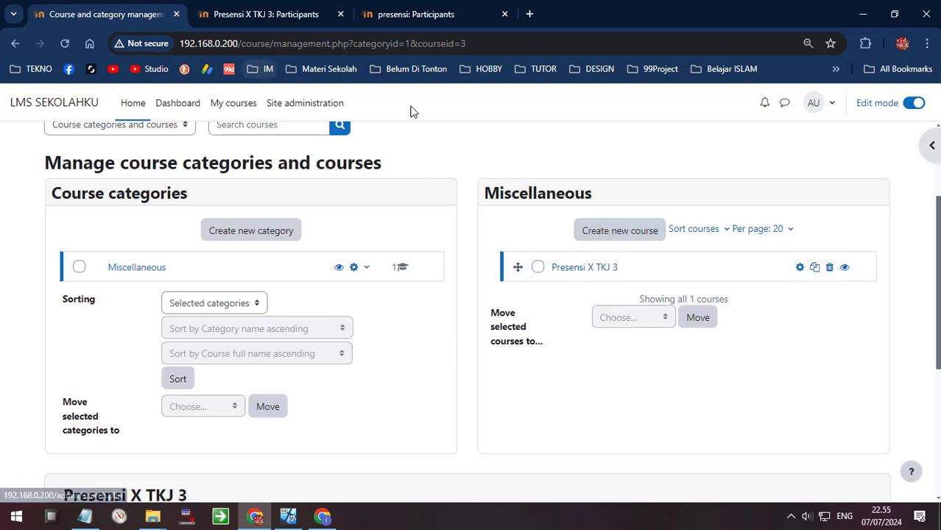
pyautogui.click(617, 237)
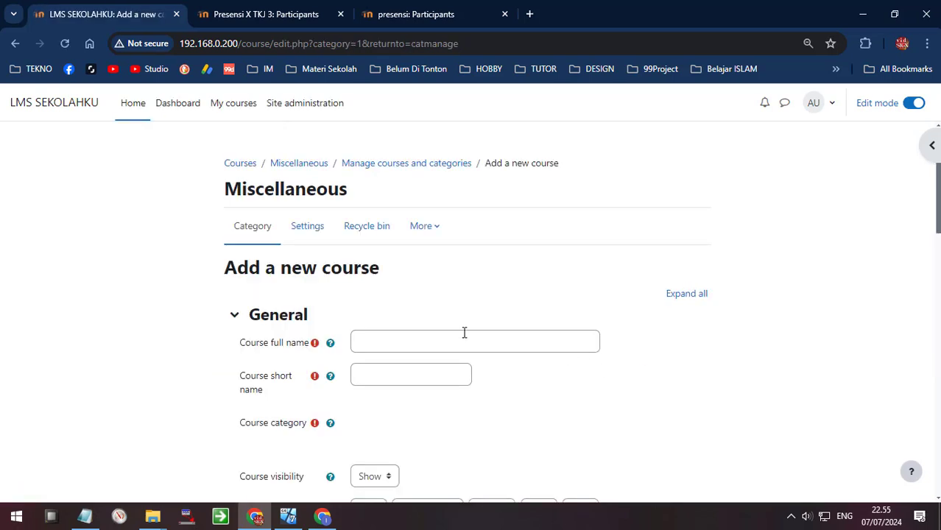
pyautogui.scroll(-3, 377, 173)
pyautogui.click(377, 134)
pyautogui.hotkey('ctrl', 'v')
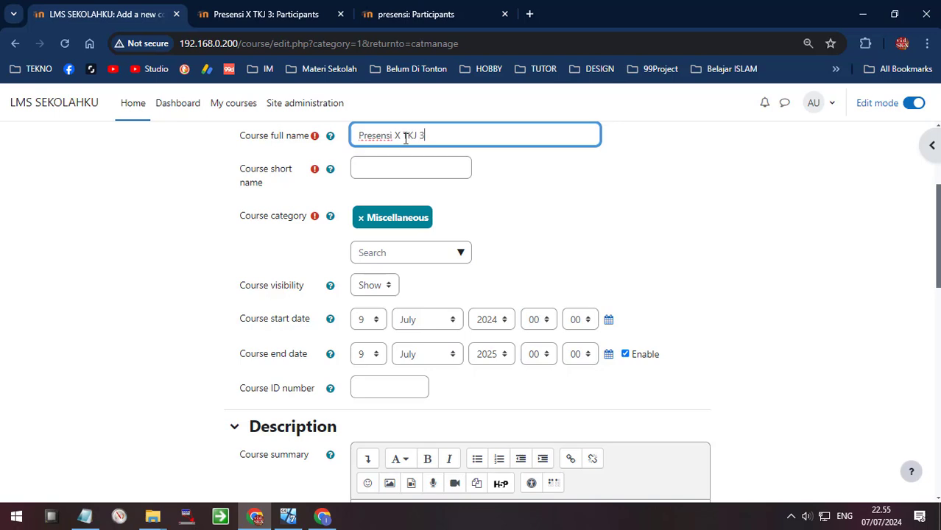
pyautogui.doubleClick(407, 136)
pyautogui.write('DHV')
pyautogui.click(410, 139)
# In the presensi participants tab, go to Site administration's Users section and look up the class names in the list of cohorts.
pyautogui.click(401, 9)
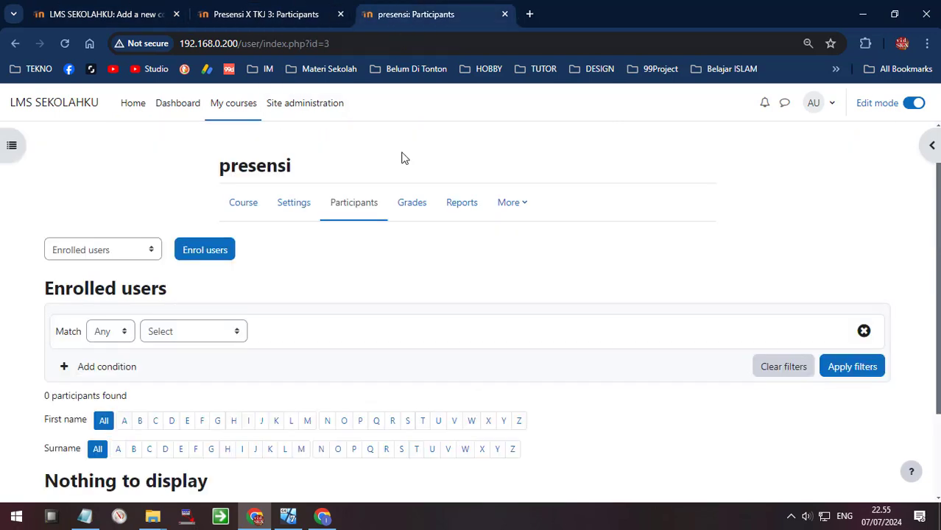
pyautogui.click(232, 103)
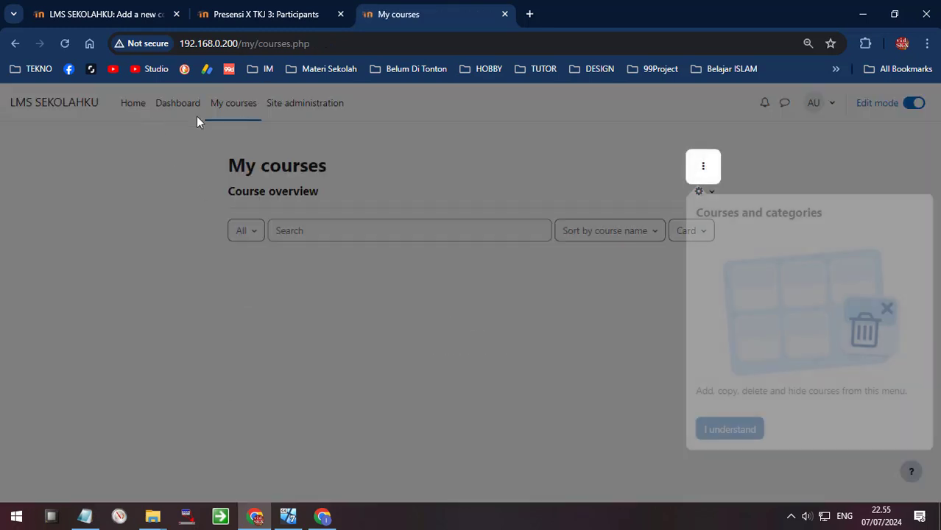
pyautogui.click(142, 106)
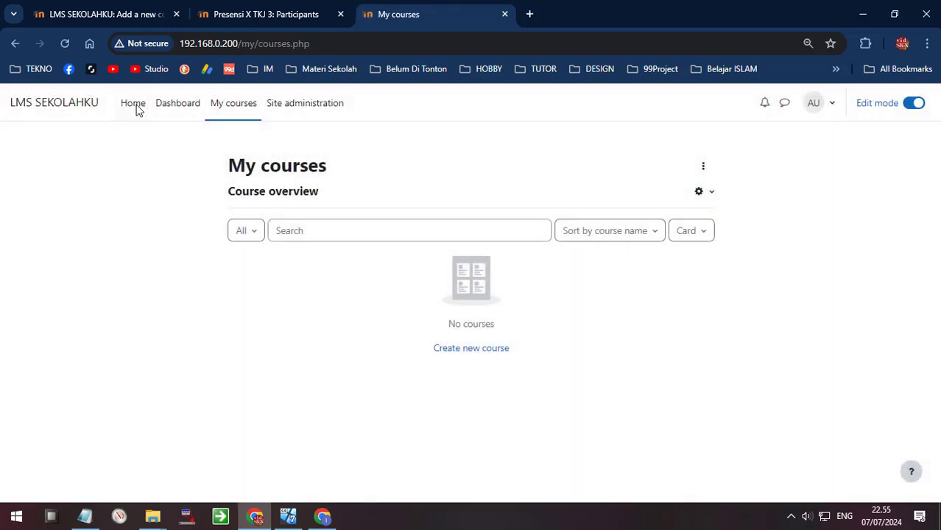
pyautogui.click(136, 107)
pyautogui.click(313, 110)
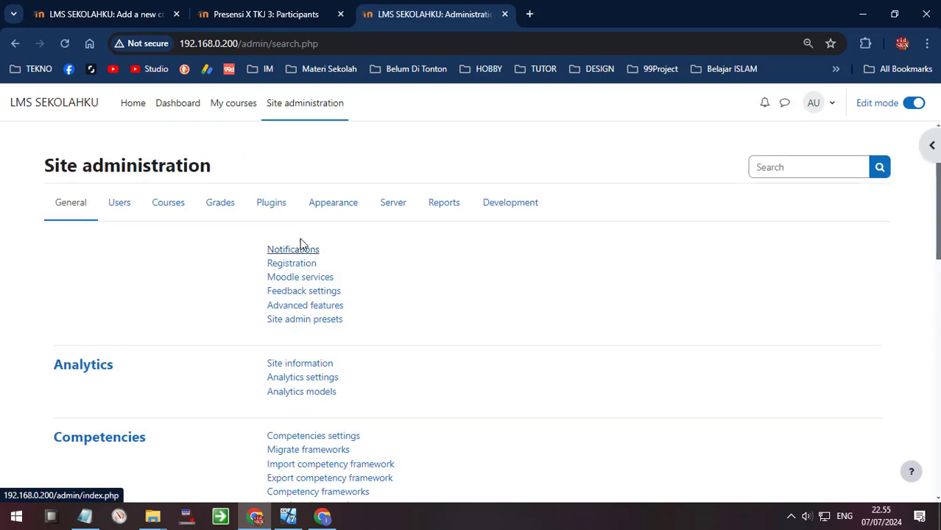
pyautogui.click(123, 206)
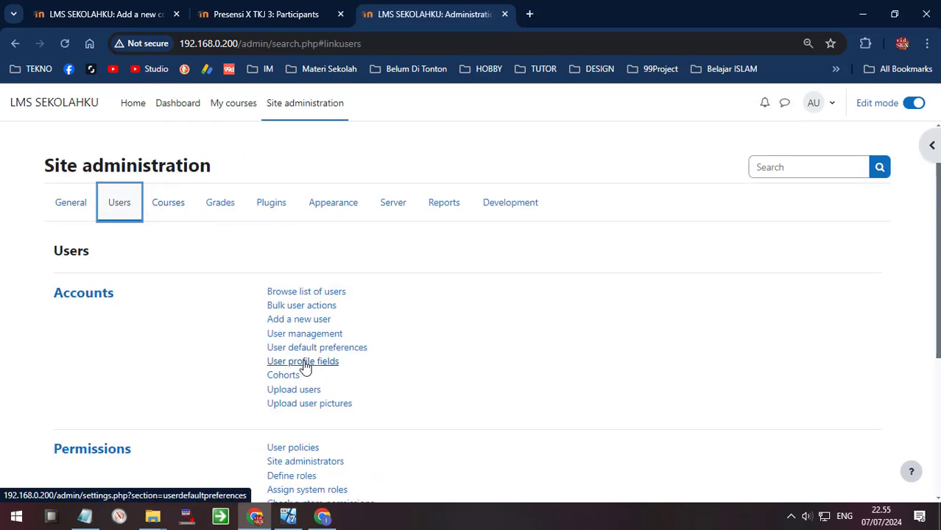
pyautogui.click(289, 387)
pyautogui.click(15, 44)
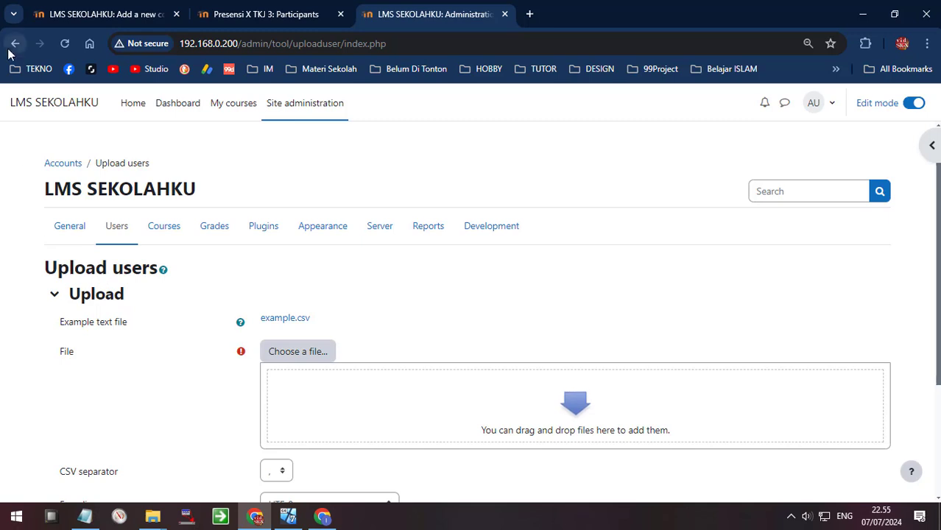
pyautogui.click(281, 372)
pyautogui.scroll(-2, 188, 248)
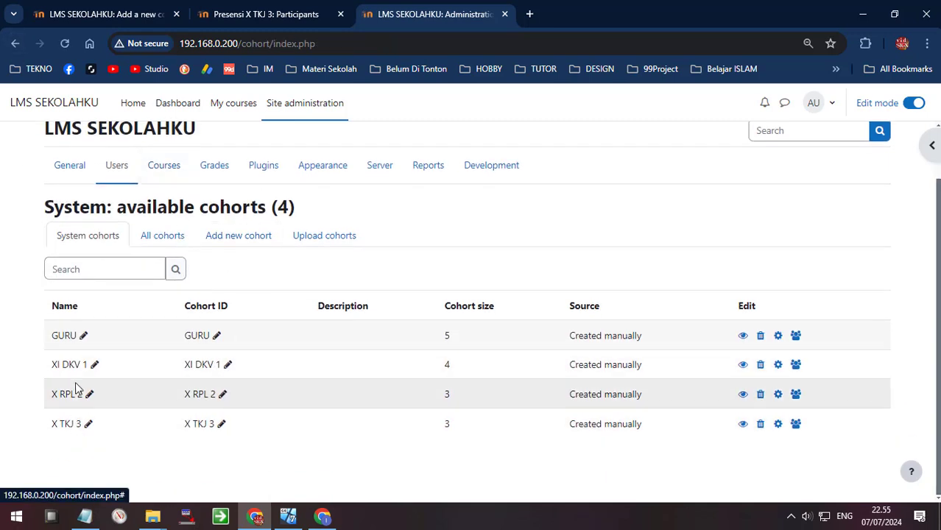
# Back in the new course form, correct the full name to "Presensi XI DKV 1" and copy it into the course short name.
pyautogui.click(127, 10)
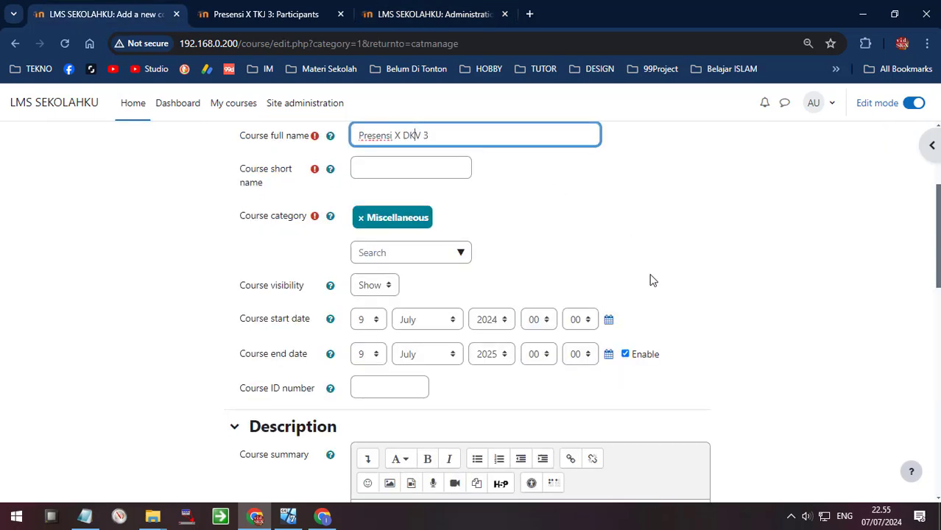
pyautogui.scroll(1, 444, 304)
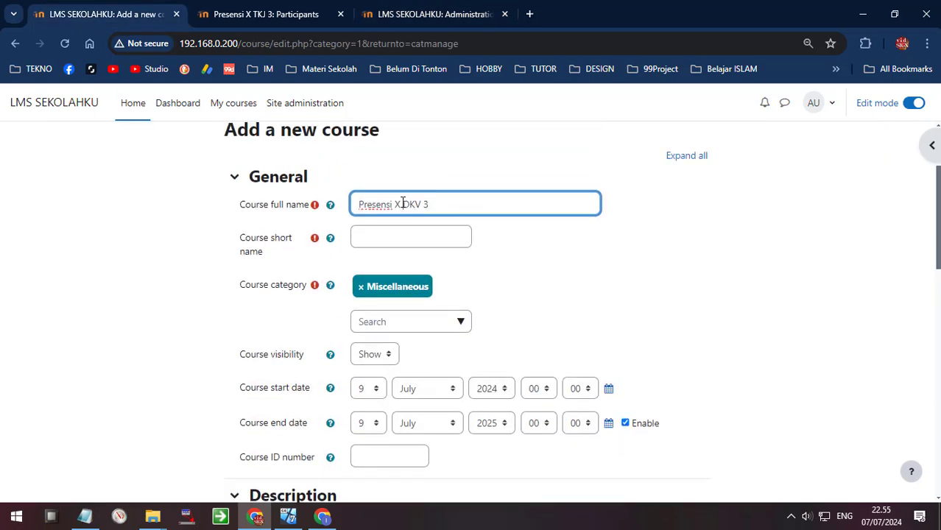
pyautogui.click(404, 204)
pyautogui.write('I')
pyautogui.hotkey('ctrl', 'a')
pyautogui.hotkey('ctrl', 'c')
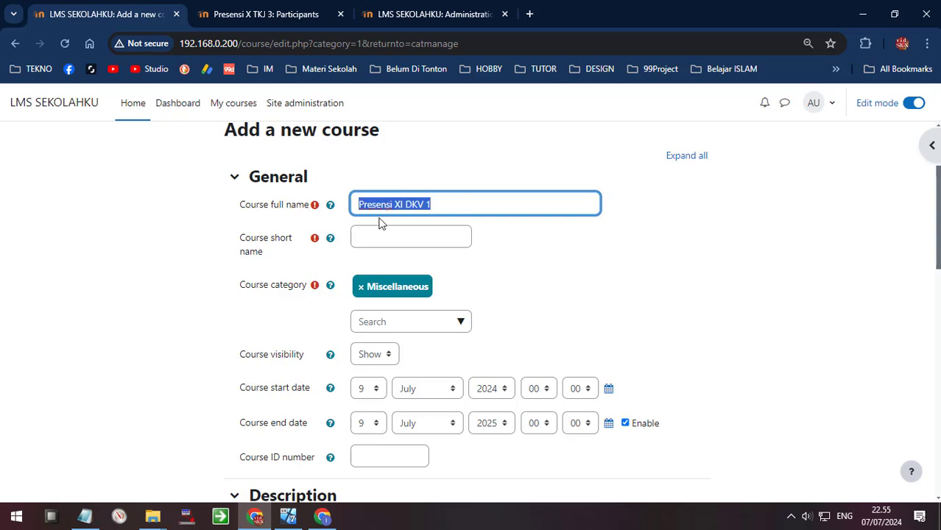
pyautogui.click(406, 237)
pyautogui.hotkey('ctrl', 'v')
# Disable the course end date and save the new course, returning to course management.
pyautogui.click(627, 423)
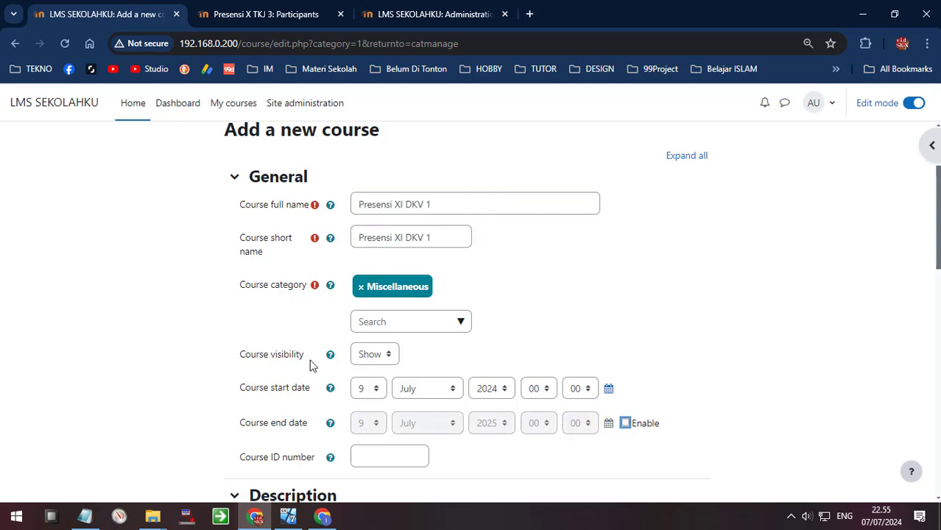
pyautogui.scroll(-10, 380, 296)
pyautogui.scroll(-2, 412, 355)
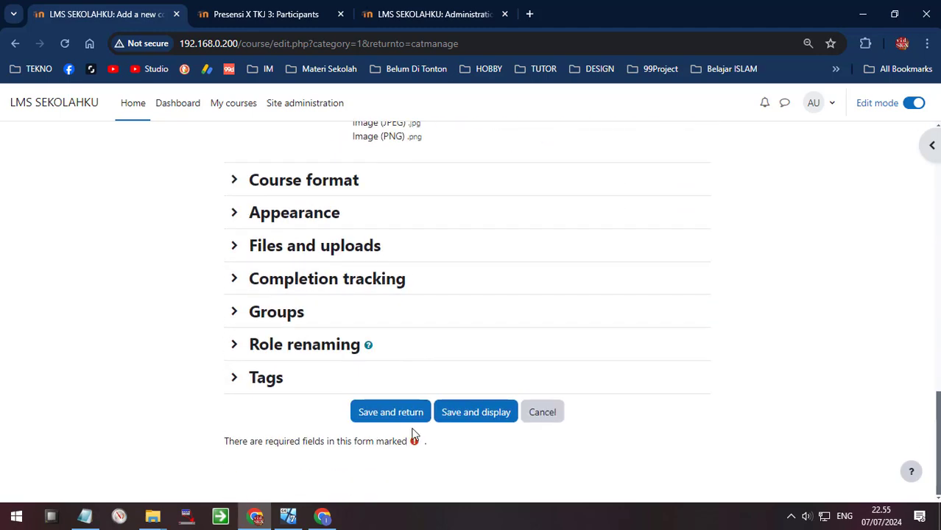
pyautogui.click(401, 410)
pyautogui.scroll(-3, 297, 288)
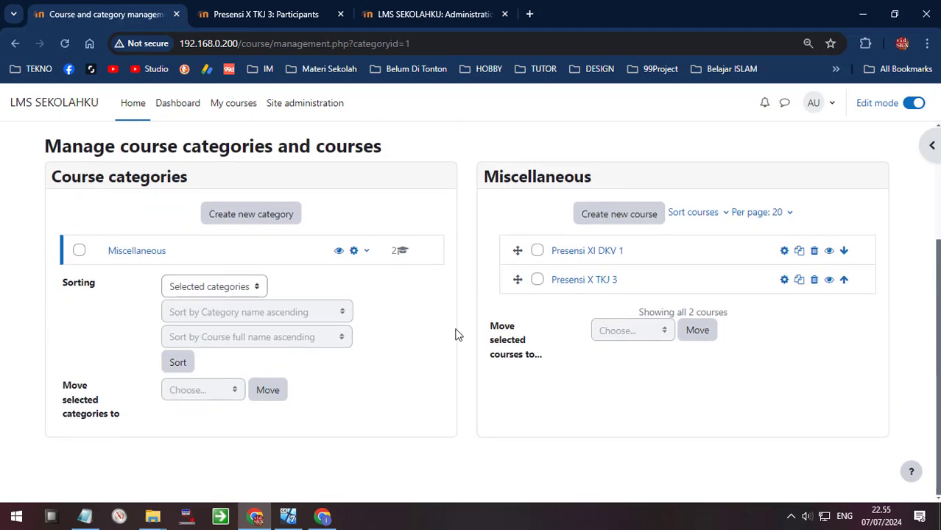
# Select the Presensi XI DKV 1 course and open its enrolled users page in a new tab.
pyautogui.click(619, 253)
pyautogui.scroll(-6, 388, 336)
pyautogui.click(421, 207)
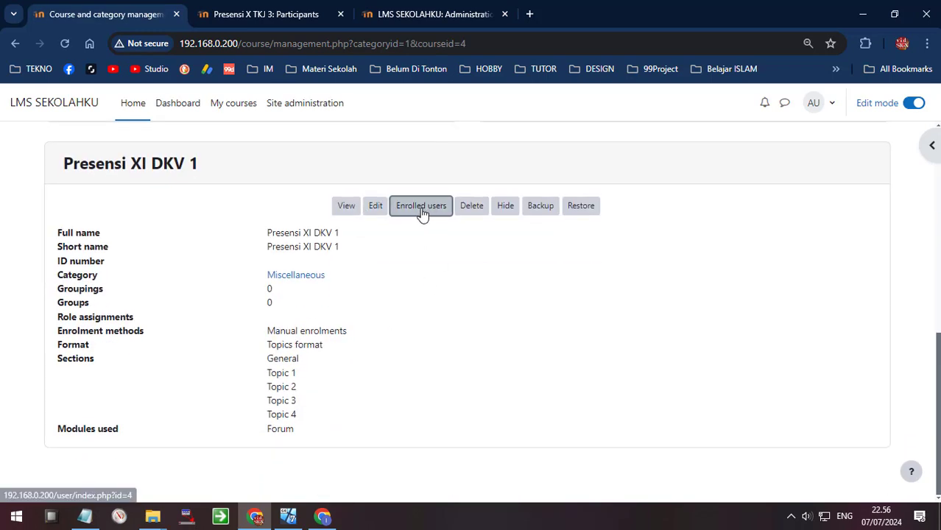
# Enrol the XI DKV 1 cohort in the Presensi XI DKV 1 course.
pyautogui.click(199, 255)
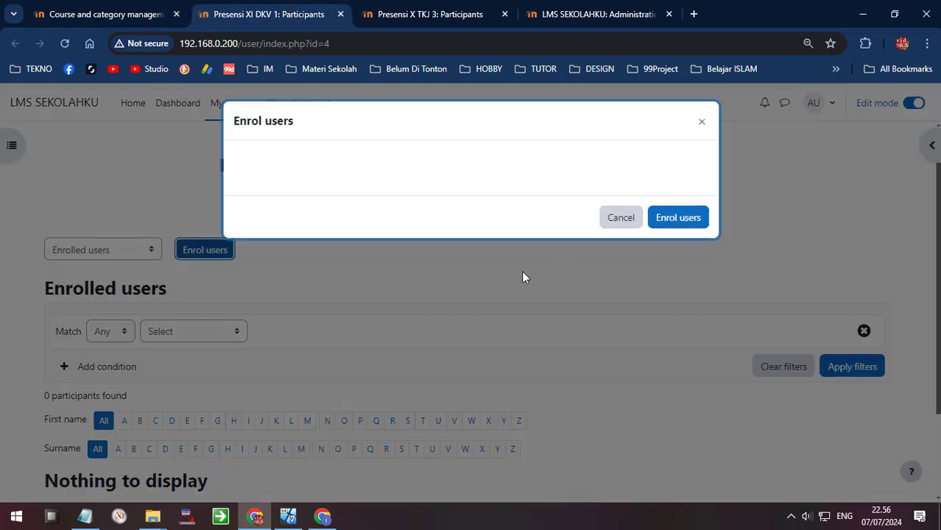
pyautogui.click(465, 284)
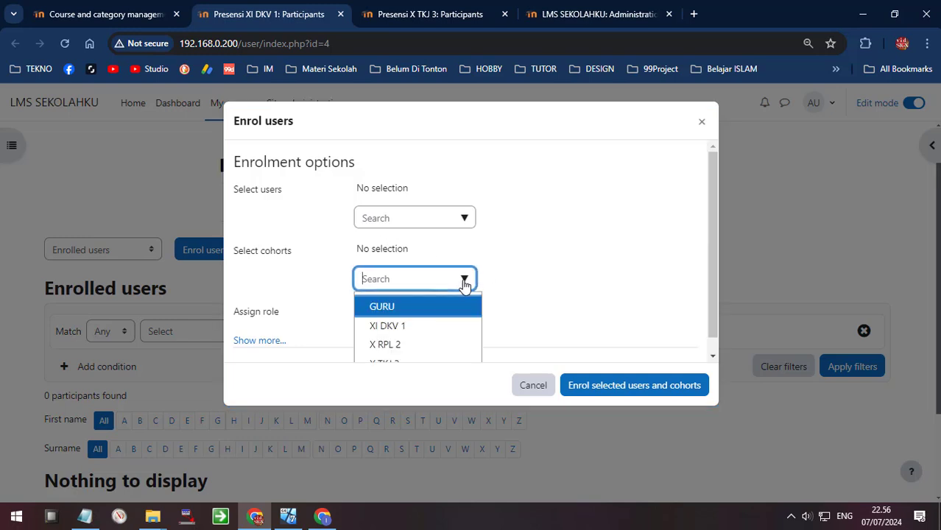
pyautogui.scroll(-1, 453, 313)
pyautogui.click(468, 309)
pyautogui.click(634, 393)
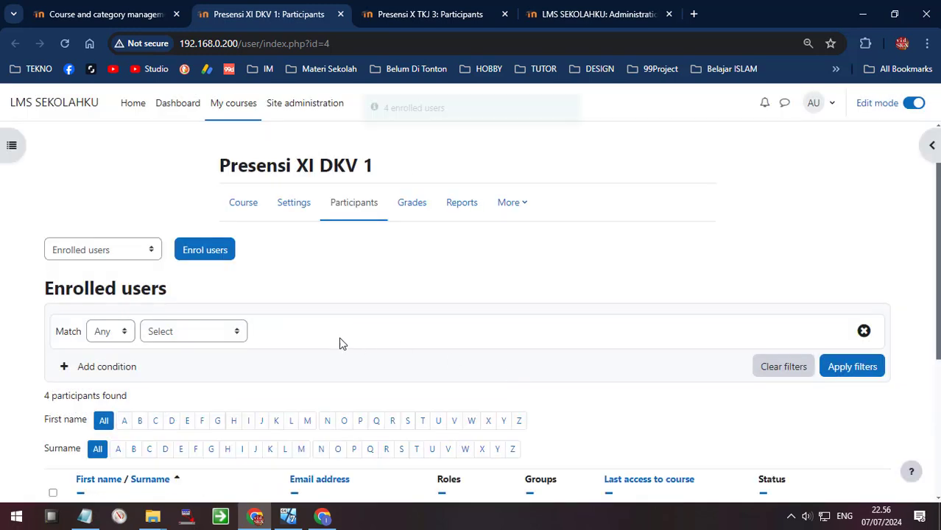
# Return to the course management tab and show the details of the Presensi X TKJ 3 course.
pyautogui.click(143, 13)
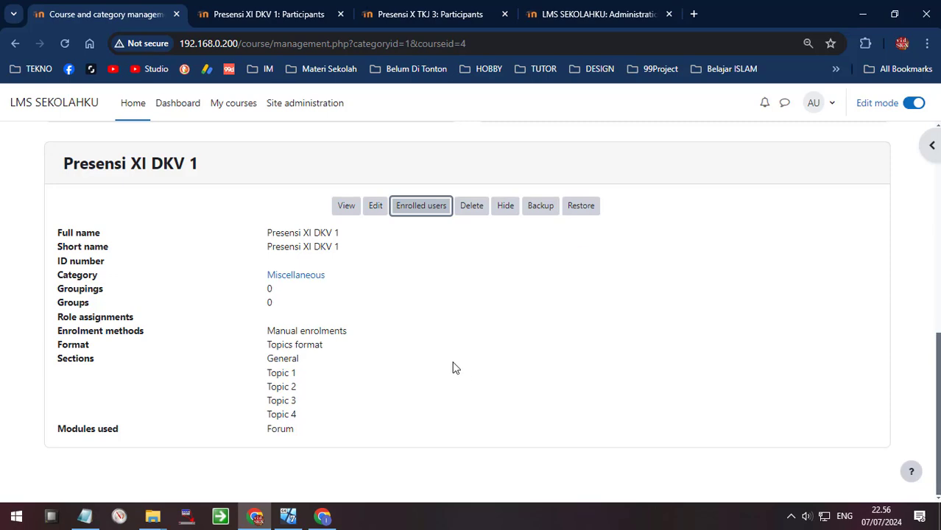
pyautogui.scroll(8, 451, 368)
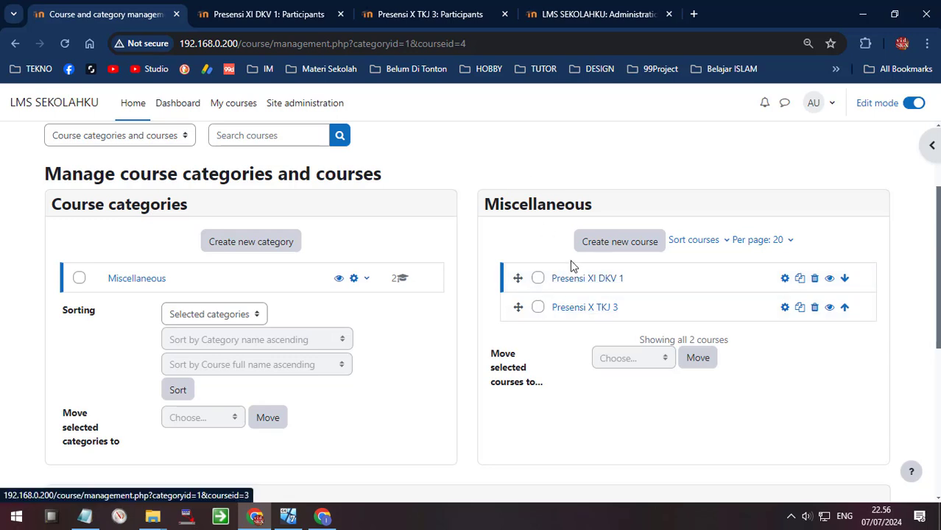
pyautogui.click(603, 309)
pyautogui.scroll(-3, 581, 342)
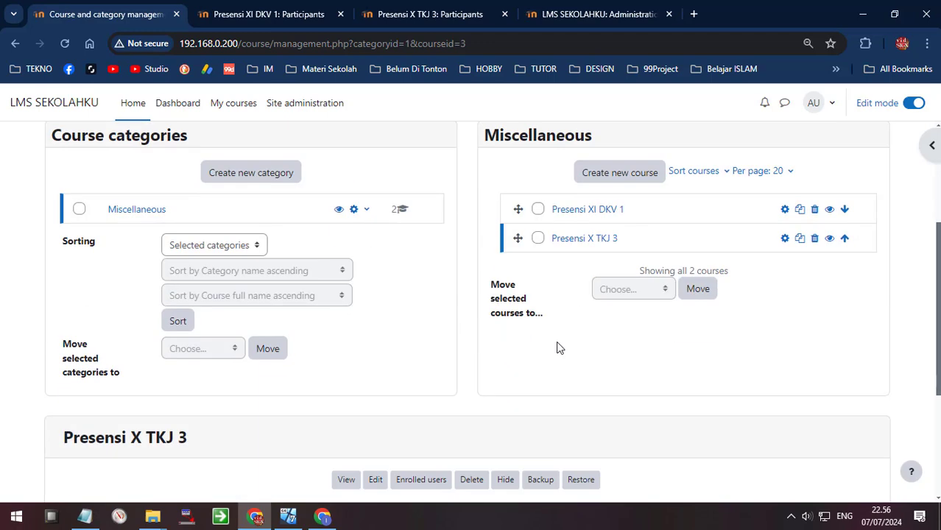
pyautogui.scroll(-3, 557, 346)
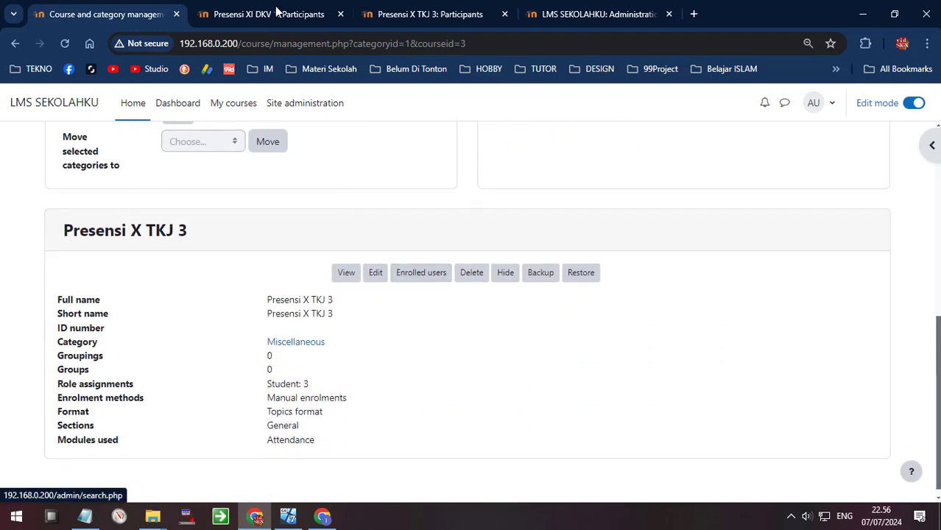
# Close both participants tabs and the cohort administration tab, keeping only course management open.
pyautogui.click(276, 11)
pyautogui.click(340, 14)
pyautogui.click(340, 14)
pyautogui.click(340, 13)
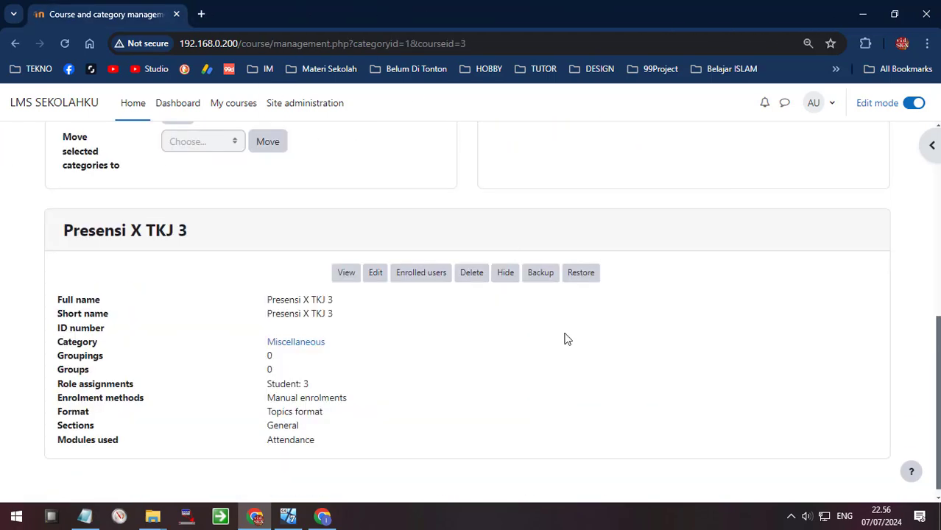
# View the Presensi X TKJ 3 course in a new tab and open its attendance activity "Presensi Siswa Kelas X TKJ".
pyautogui.scroll(1, 567, 338)
pyautogui.middleClick(346, 342)
pyautogui.click(290, 25)
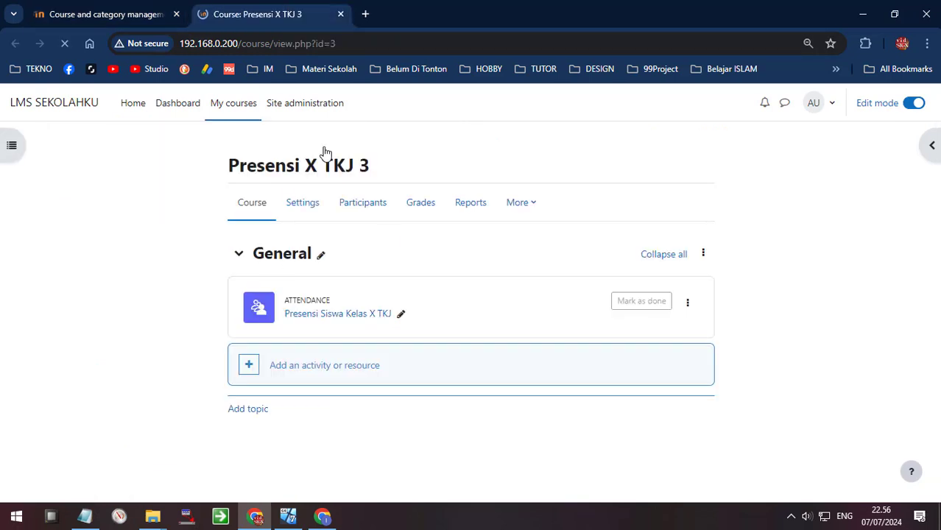
pyautogui.click(368, 319)
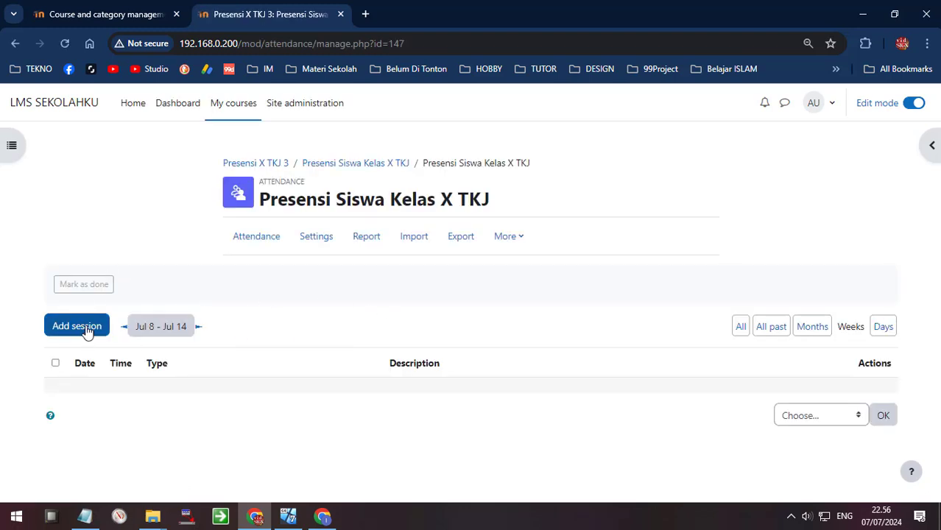
# Start a new attendance session dated 8 July 2024 and set its time from 07:00 to 15:00.
pyautogui.click(86, 330)
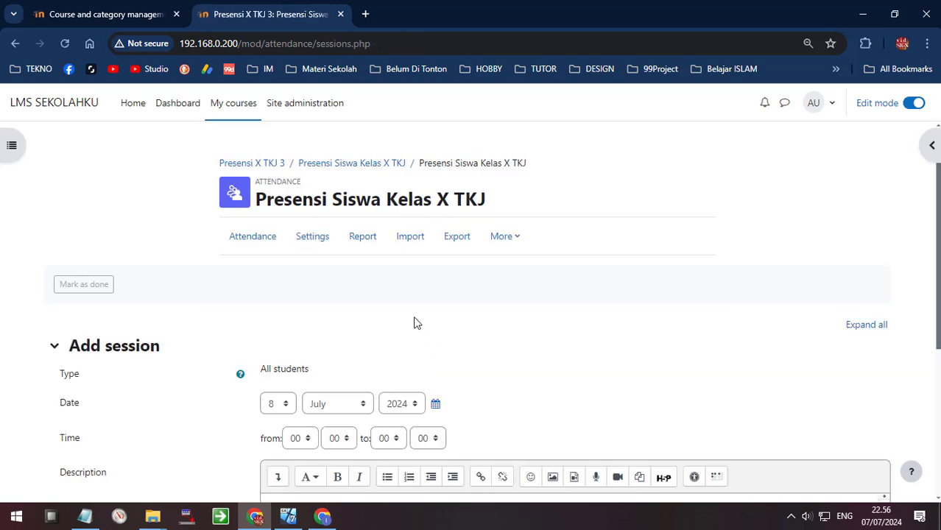
pyautogui.scroll(-3, 412, 322)
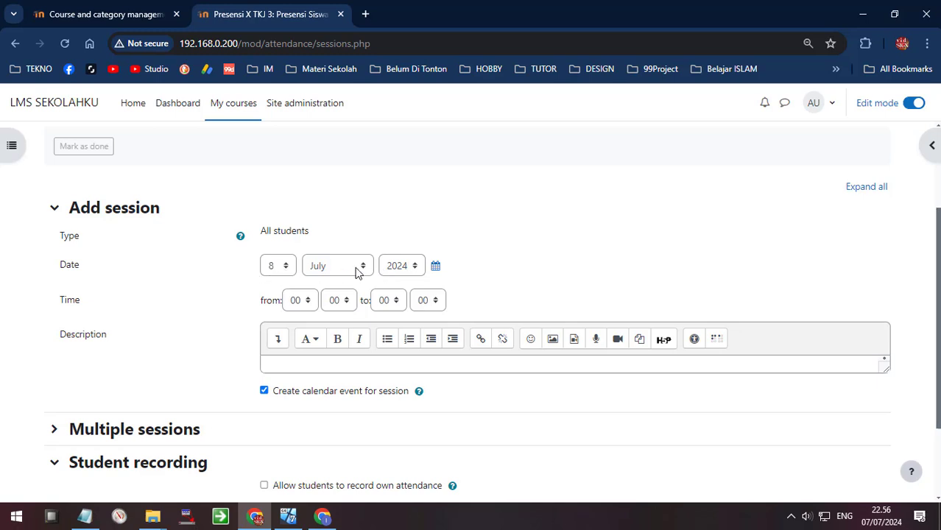
pyautogui.click(296, 302)
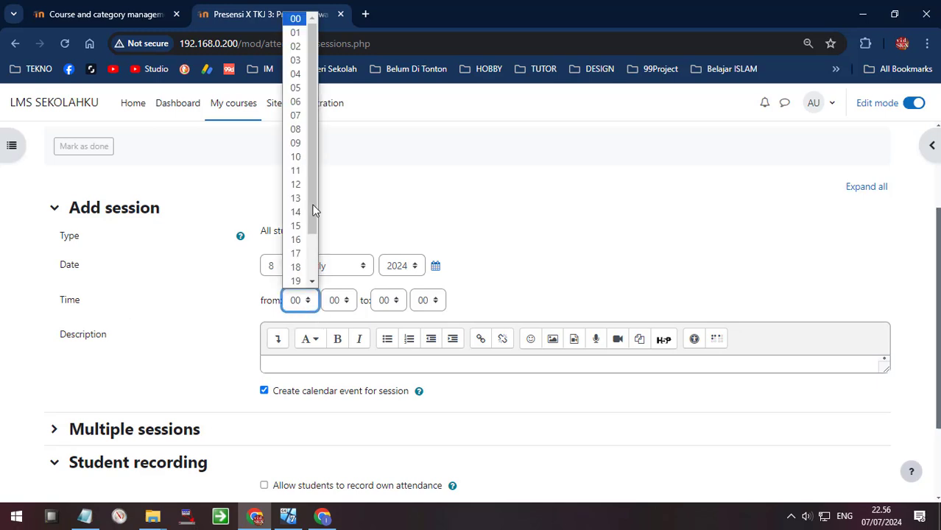
pyautogui.click(296, 116)
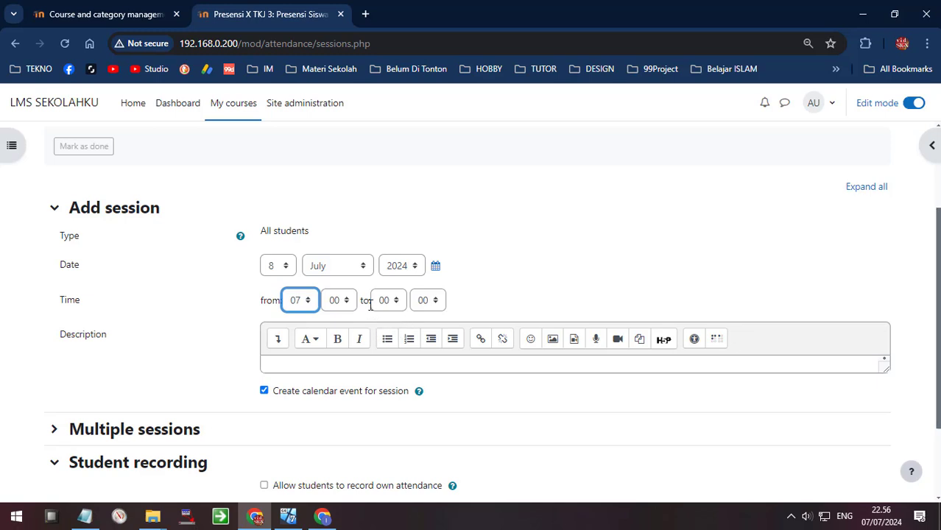
pyautogui.click(386, 300)
pyautogui.click(387, 228)
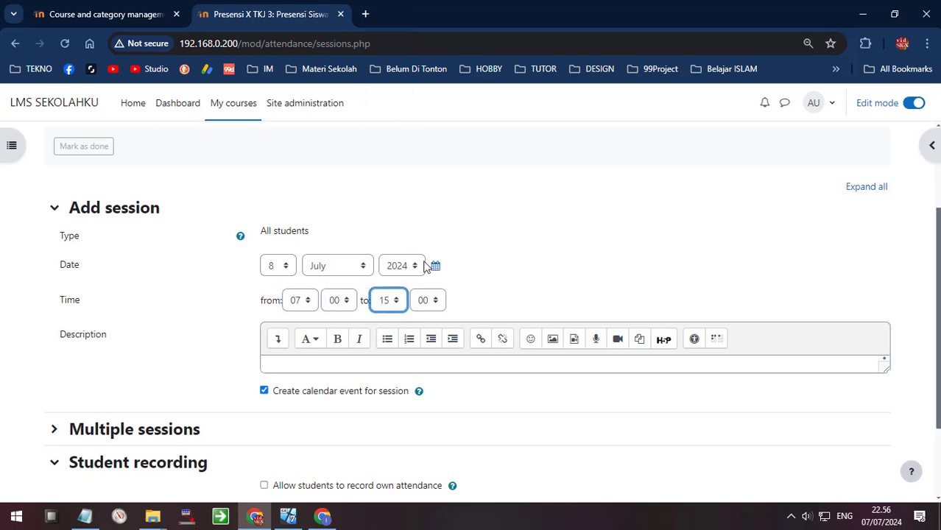
pyautogui.click(481, 291)
pyautogui.click(392, 302)
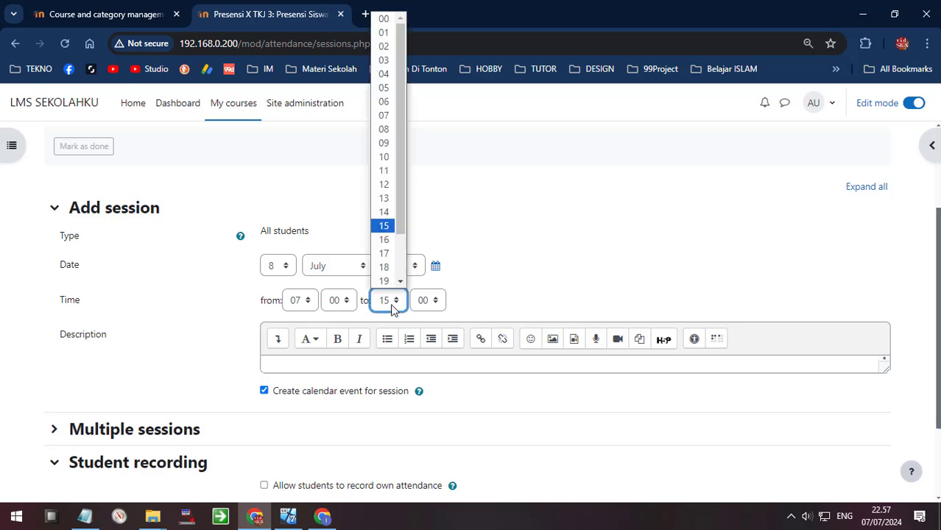
pyautogui.click(541, 253)
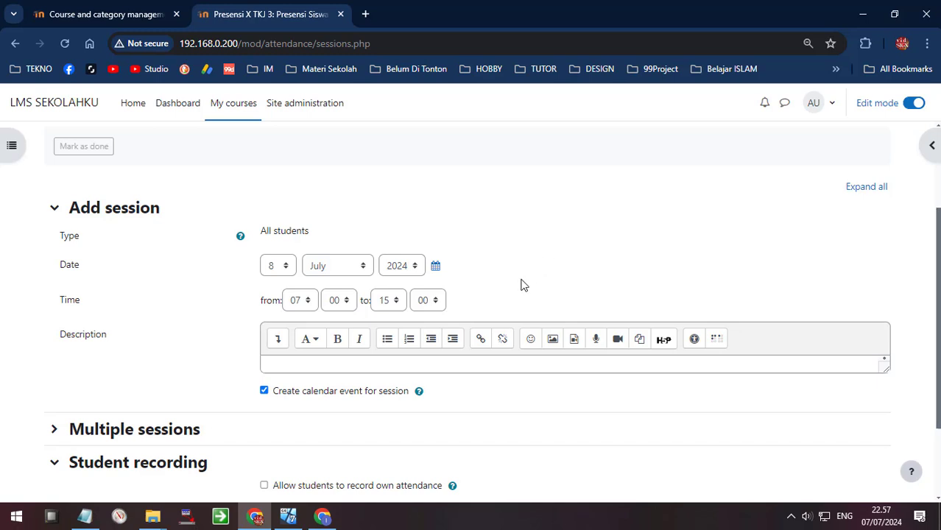
# Make the session repeat on Monday, Tuesday, Wednesday, Thursday and Friday, every 1 week.
pyautogui.scroll(-2, 254, 379)
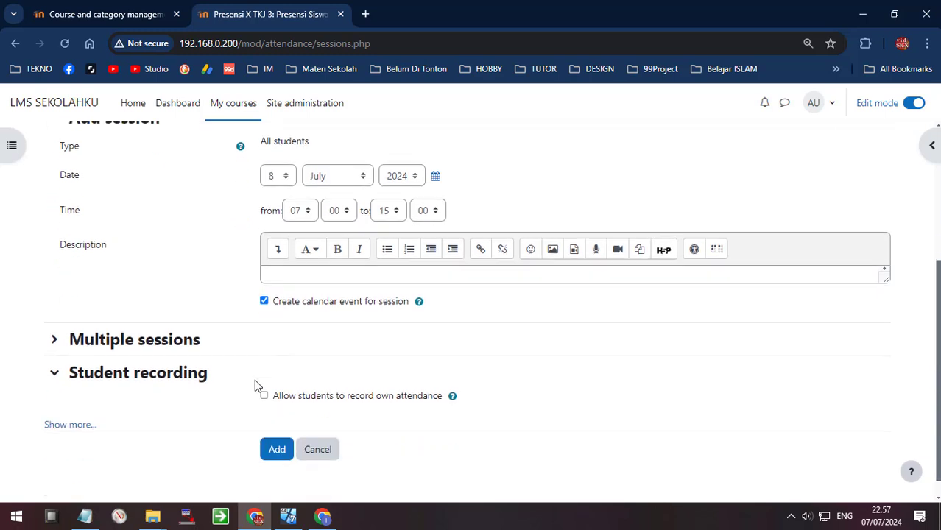
pyautogui.click(160, 318)
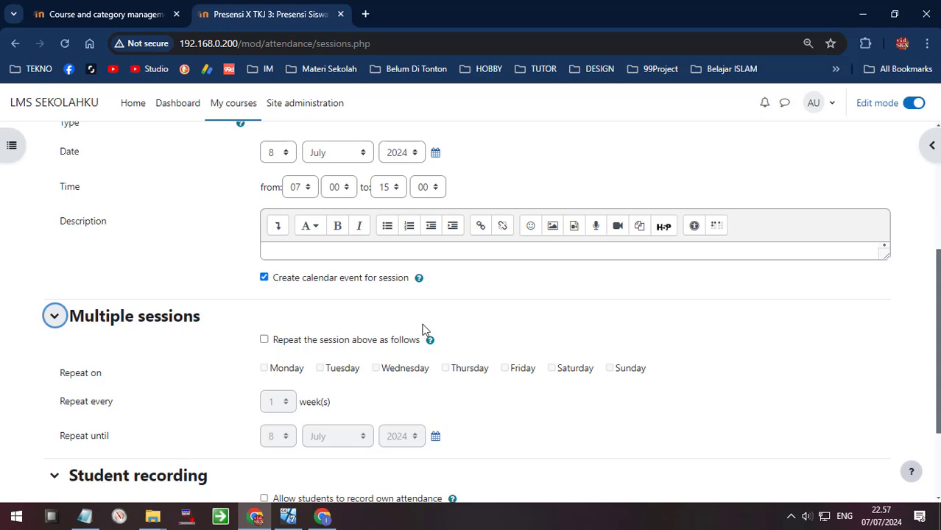
pyautogui.click(264, 340)
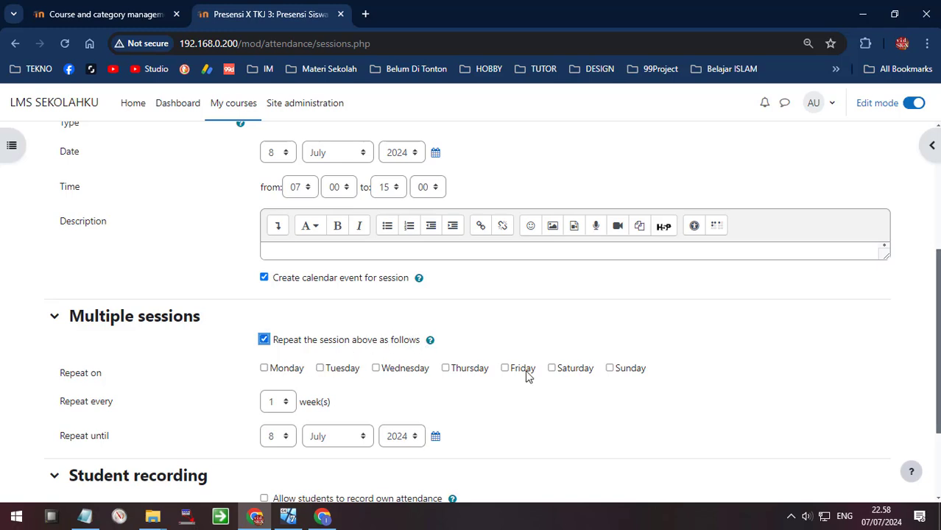
pyautogui.click(286, 370)
pyautogui.click(340, 371)
pyautogui.click(407, 372)
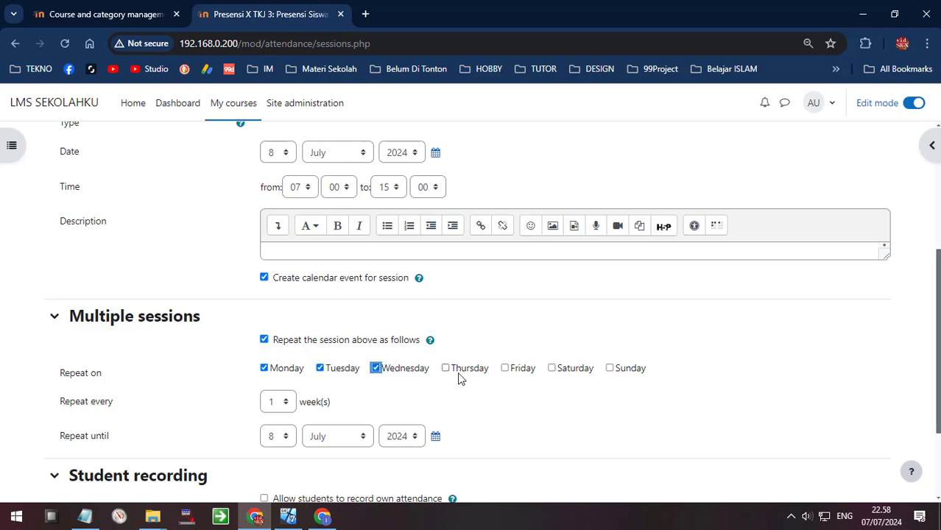
pyautogui.click(462, 371)
pyautogui.click(505, 368)
pyautogui.scroll(-1, 192, 350)
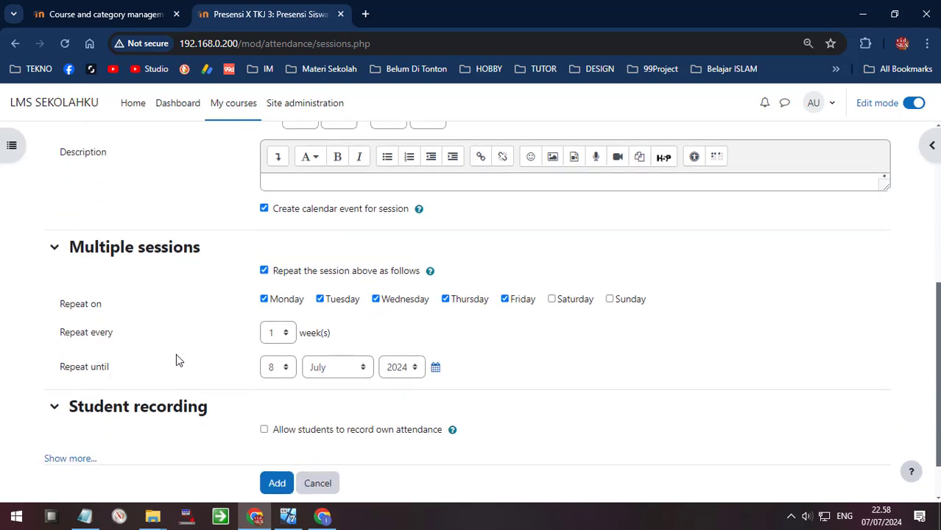
pyautogui.click(274, 334)
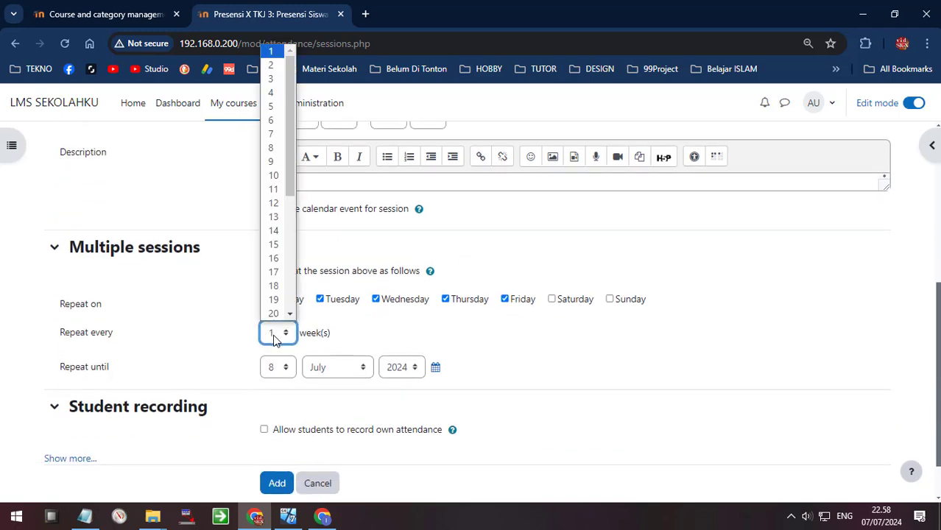
pyautogui.click(160, 324)
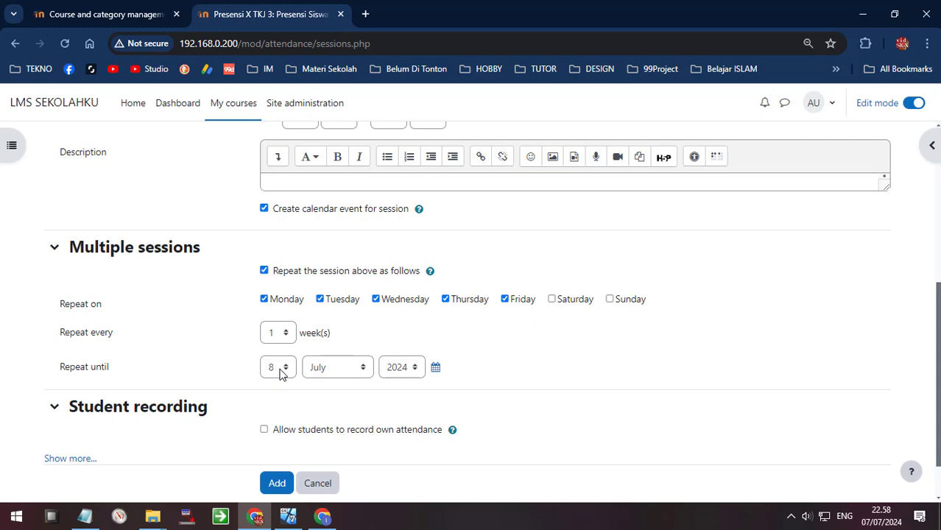
# Set the session to repeat until 31 October 2024 and check October 2024 in the system calendar.
pyautogui.click(330, 368)
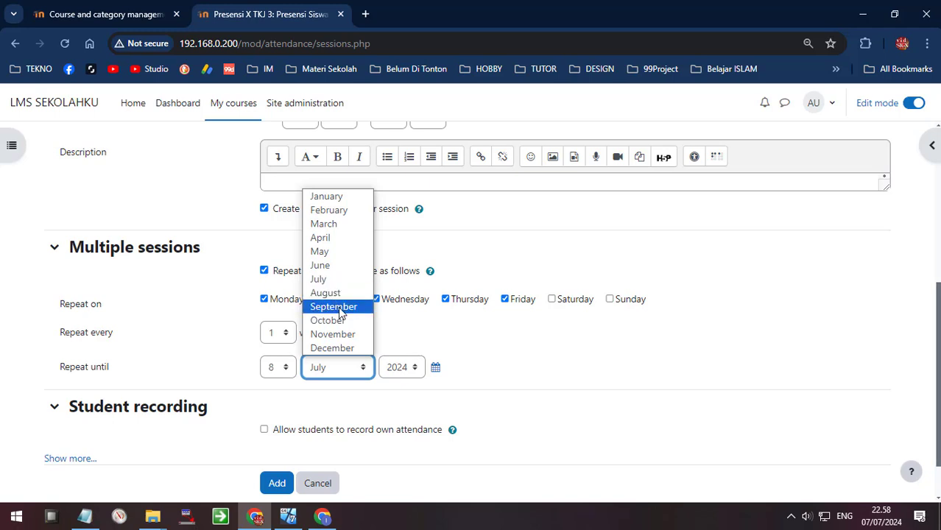
pyautogui.click(327, 320)
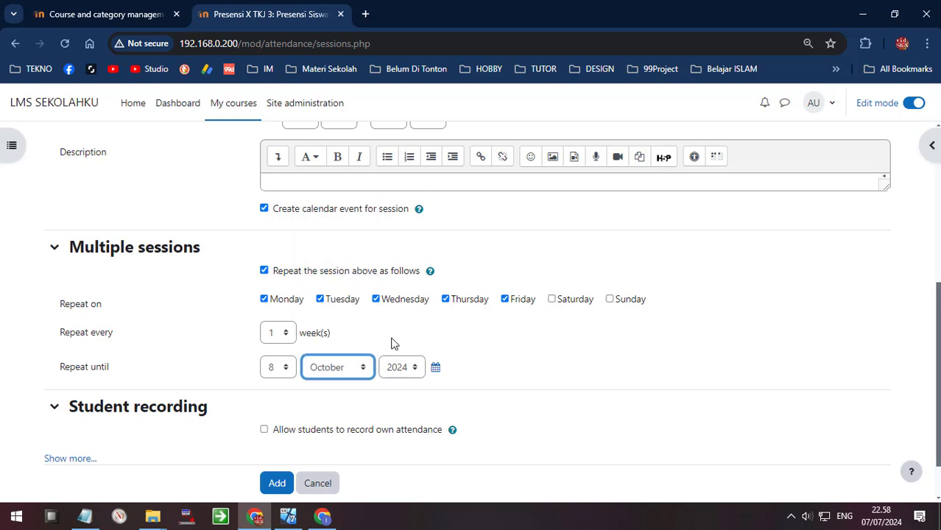
pyautogui.click(266, 368)
pyautogui.scroll(-4, 293, 234)
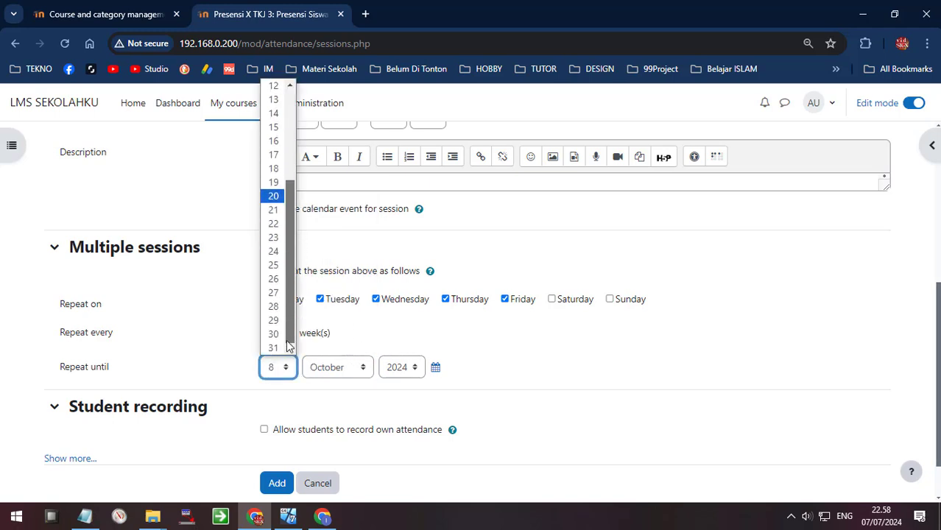
pyautogui.click(273, 347)
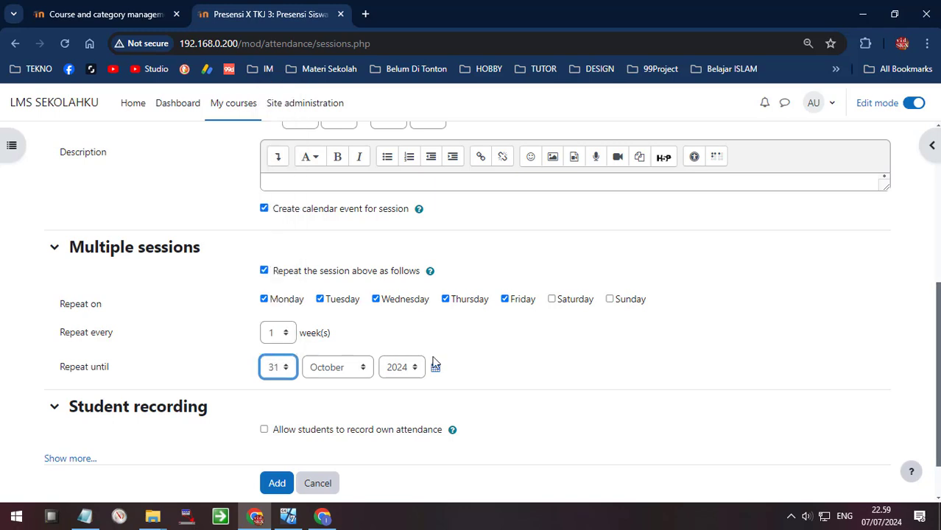
pyautogui.click(886, 515)
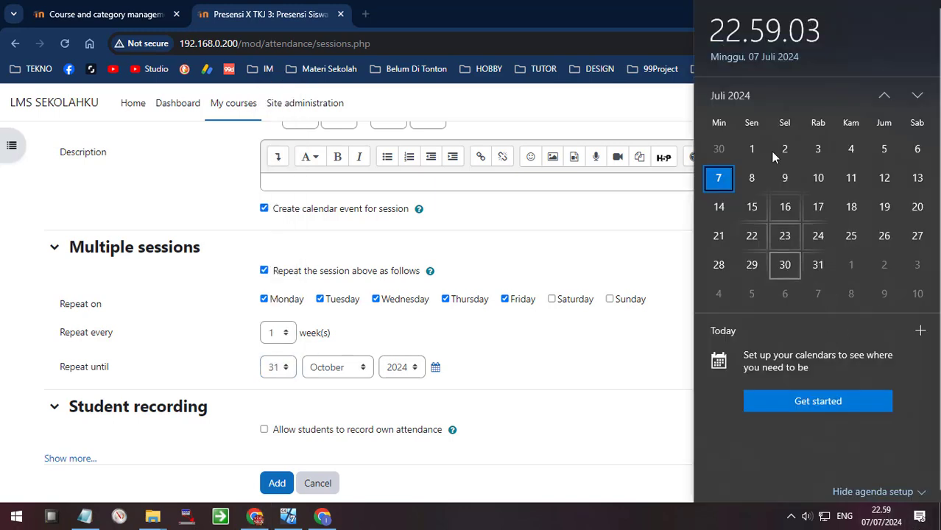
pyautogui.click(731, 94)
pyautogui.click(809, 249)
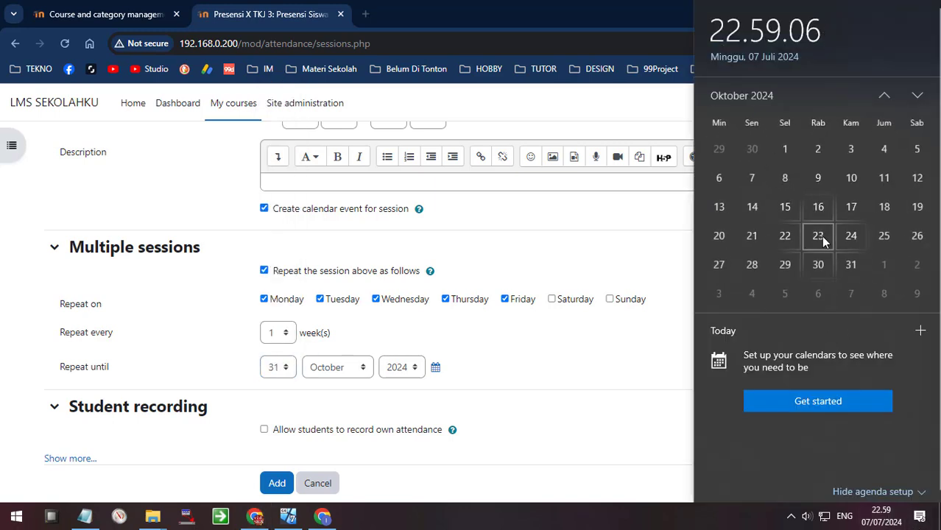
pyautogui.click(393, 329)
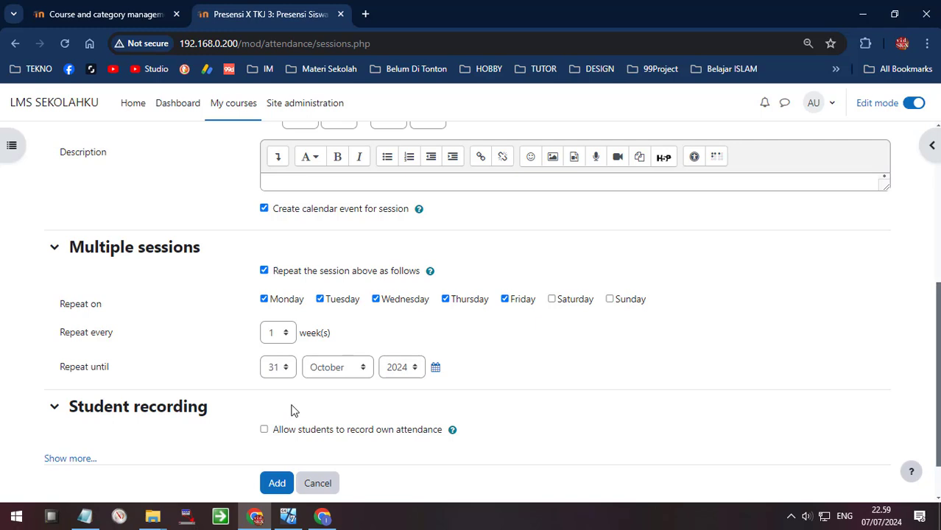
# Review the extra student recording options and the session form, and try to add the repeated sessions.
pyautogui.scroll(-1, 132, 412)
pyautogui.click(62, 401)
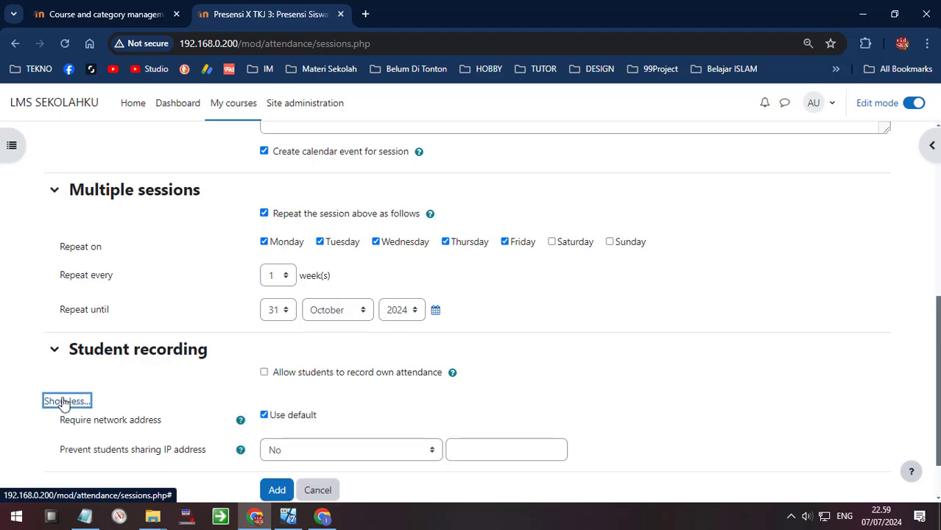
pyautogui.scroll(-1, 59, 368)
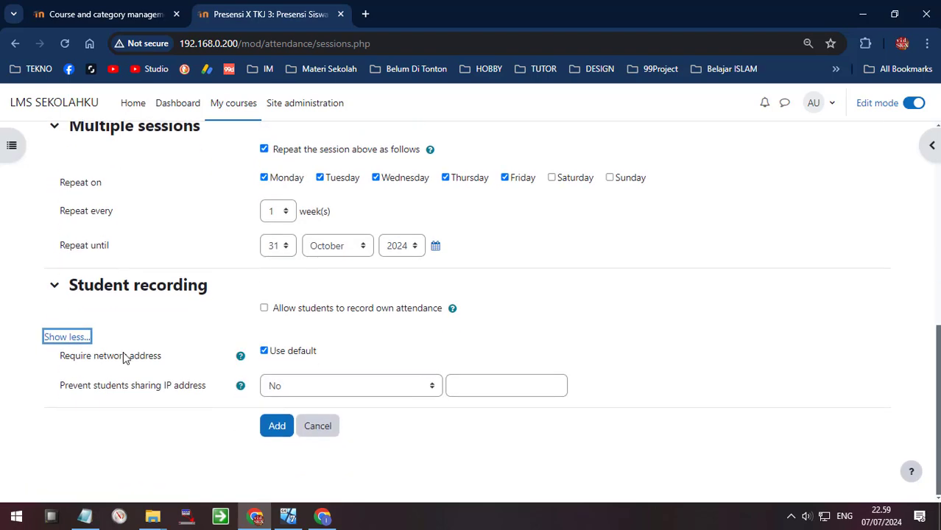
pyautogui.click(72, 340)
pyautogui.scroll(4, 184, 361)
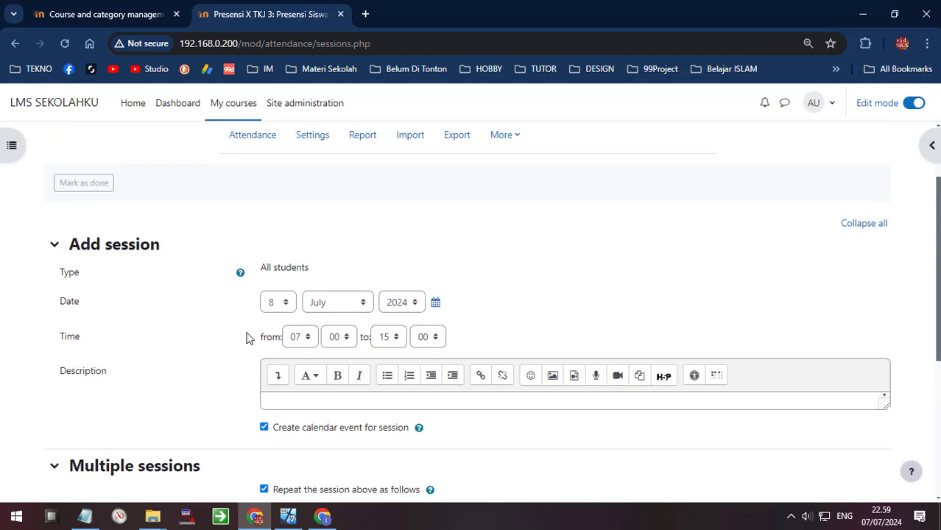
pyautogui.scroll(-4, 247, 337)
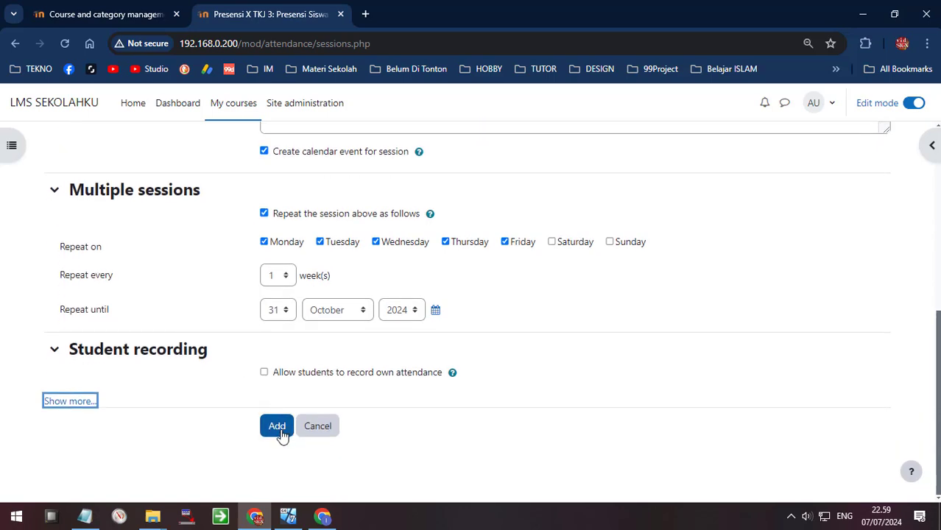
pyautogui.click(278, 426)
# Change the session's start date to 9 July 2024 and add the repeated sessions.
pyautogui.scroll(-2, 235, 294)
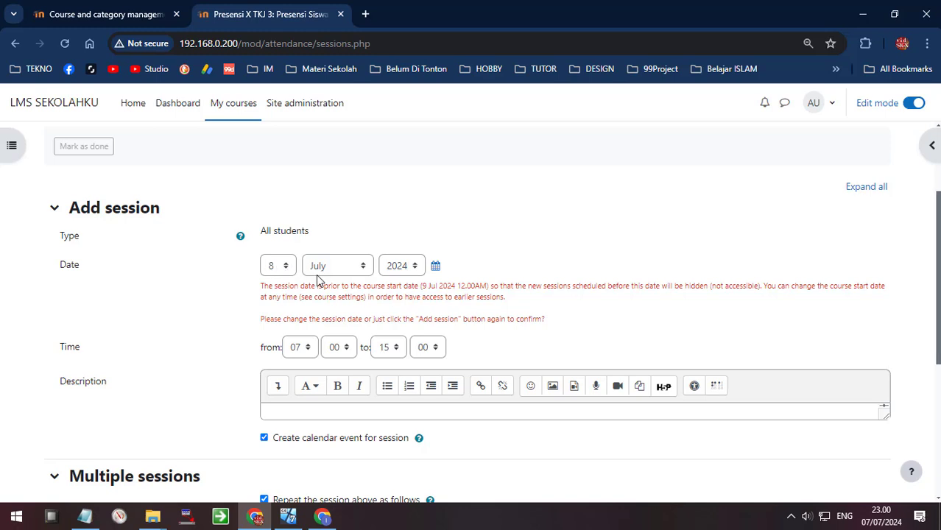
pyautogui.click(277, 270)
pyautogui.click(272, 109)
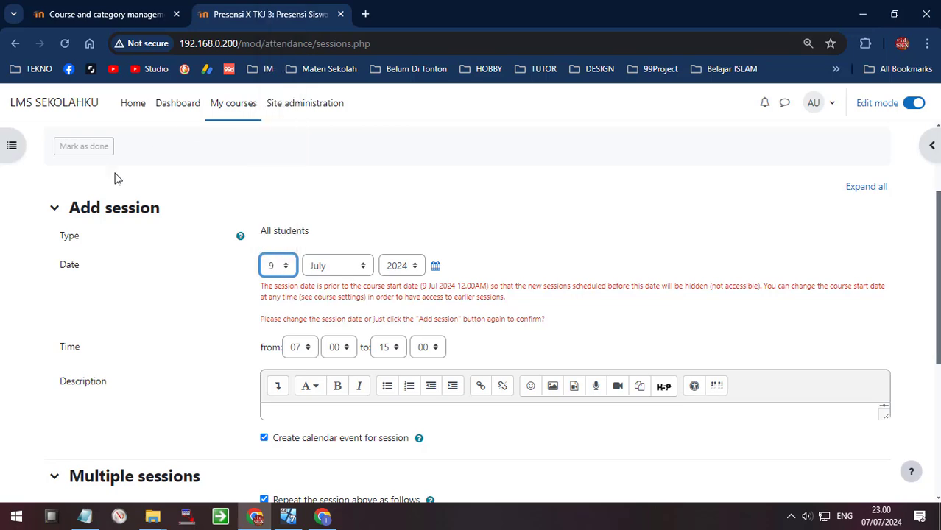
pyautogui.scroll(-4, 237, 332)
pyautogui.click(277, 427)
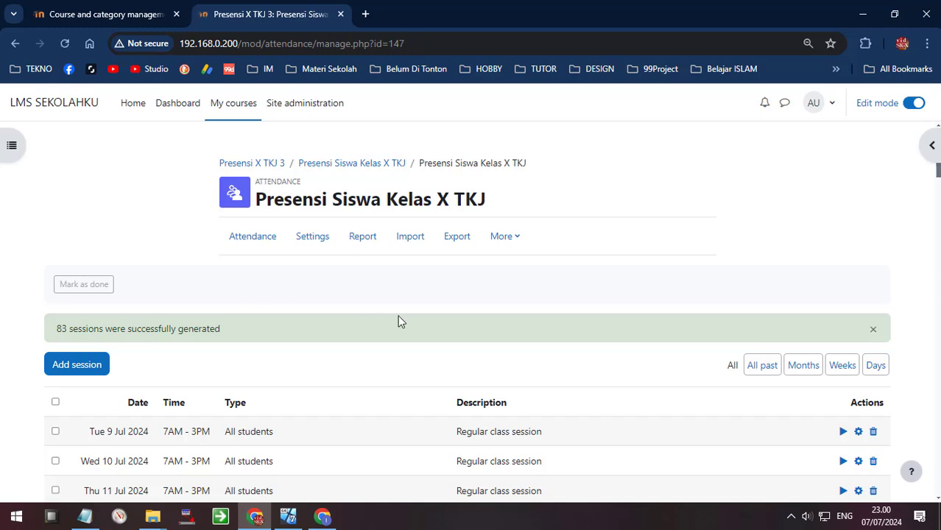
# Check the session list against the system calendar and open the attendance-taking page of the 9 July 2024 session.
pyautogui.scroll(-3, 400, 321)
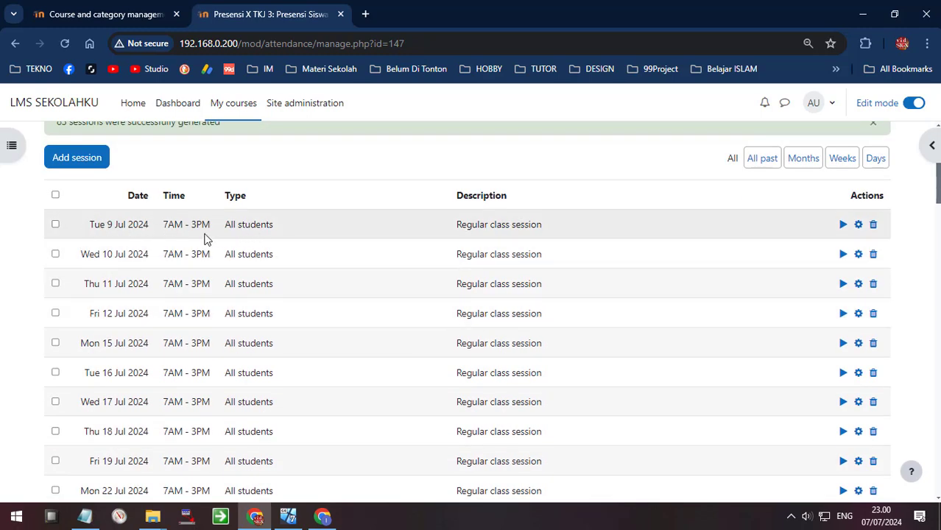
pyautogui.click(880, 517)
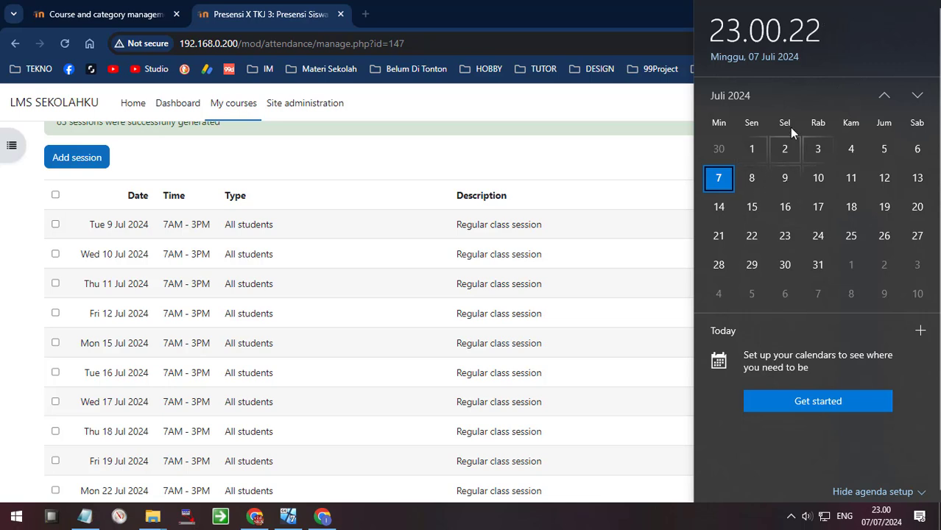
pyautogui.click(327, 251)
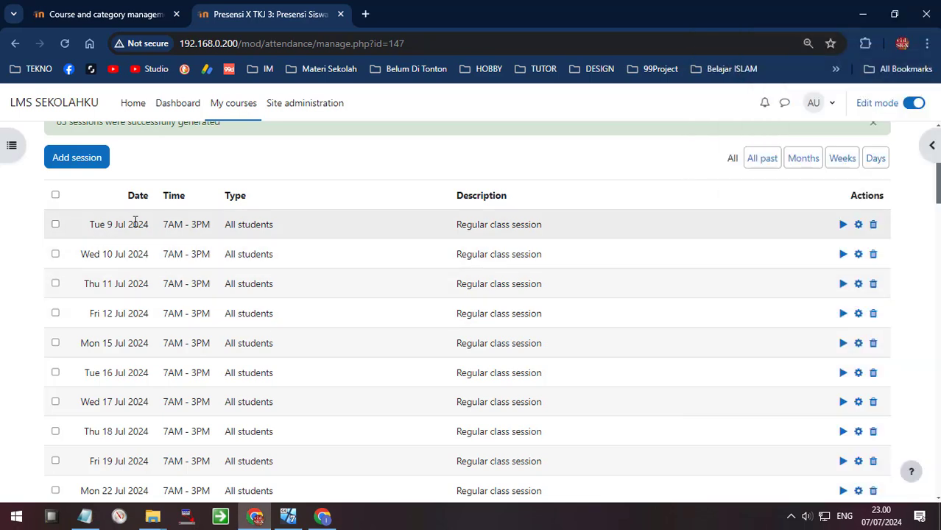
pyautogui.scroll(2, 294, 243)
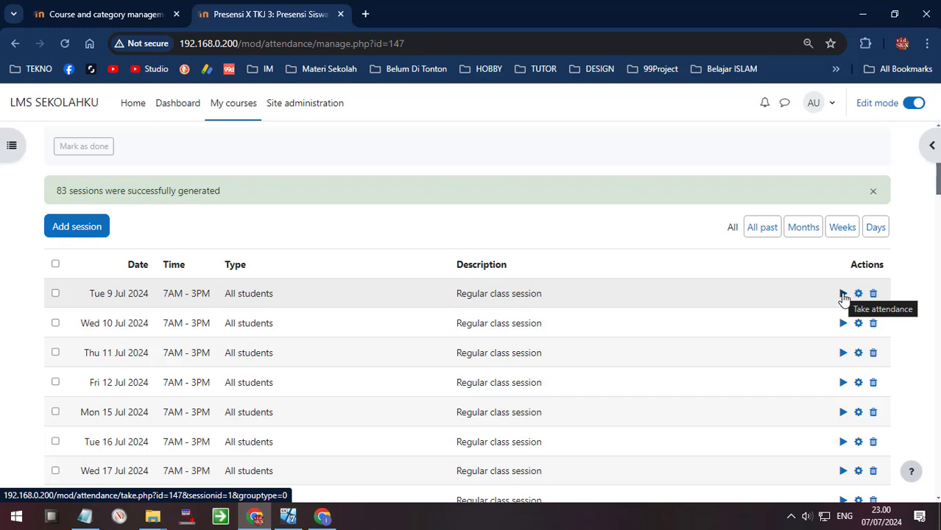
pyautogui.click(843, 293)
pyautogui.scroll(-4, 85, 317)
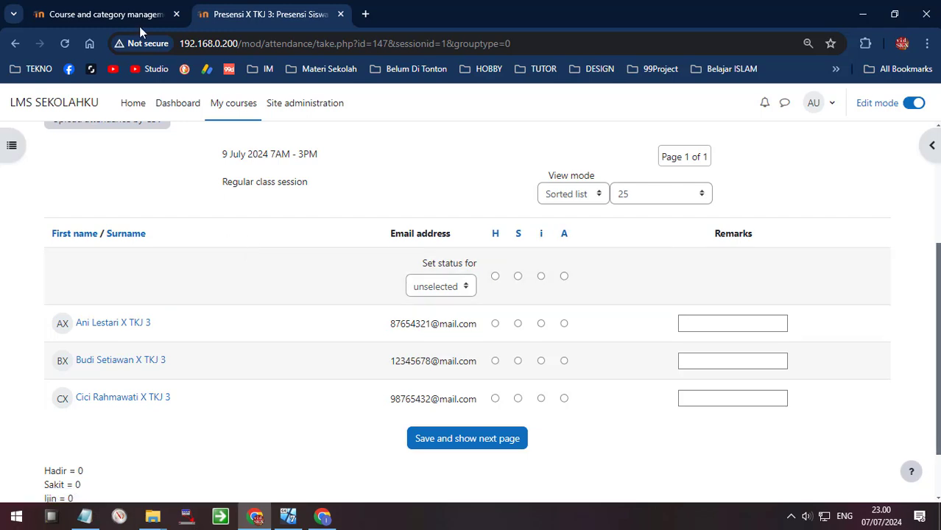
pyautogui.scroll(2, 472, 314)
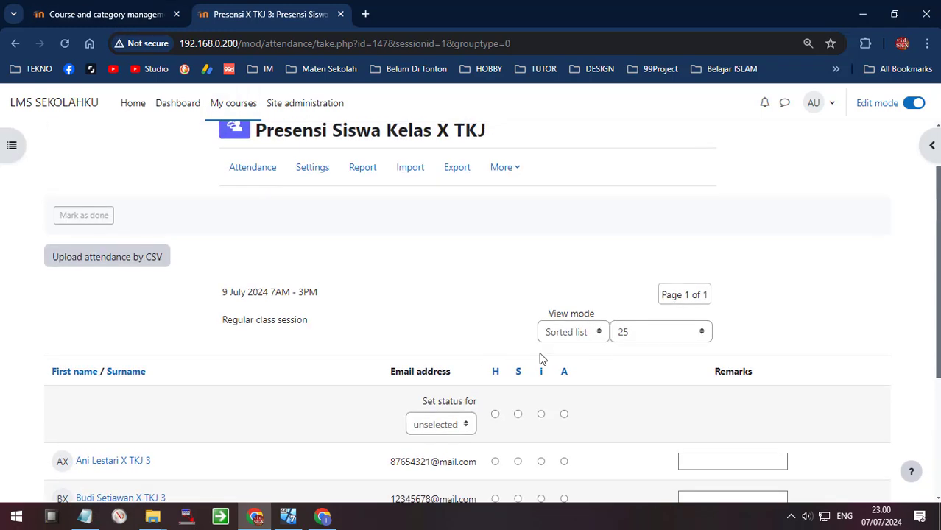
# Open the Presensi XI DKV 1 course in its own browser tab from the course and category management page.
pyautogui.click(507, 170)
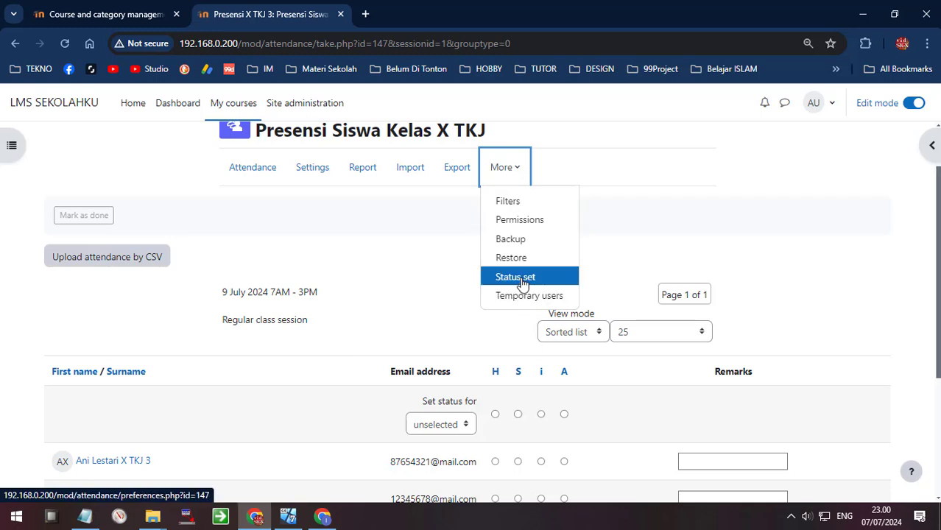
pyautogui.click(176, 162)
pyautogui.click(110, 14)
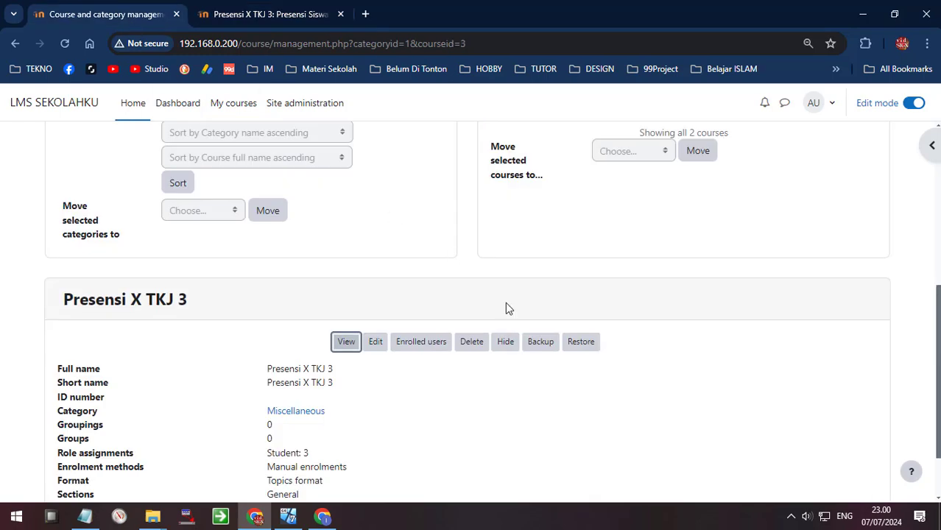
pyautogui.scroll(3, 505, 302)
pyautogui.click(608, 280)
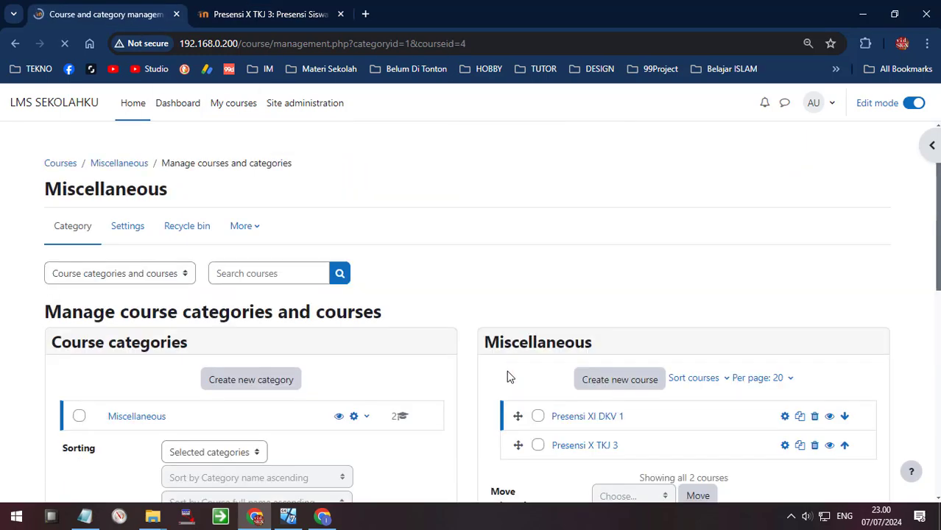
pyautogui.scroll(-5, 492, 343)
pyautogui.middleClick(346, 206)
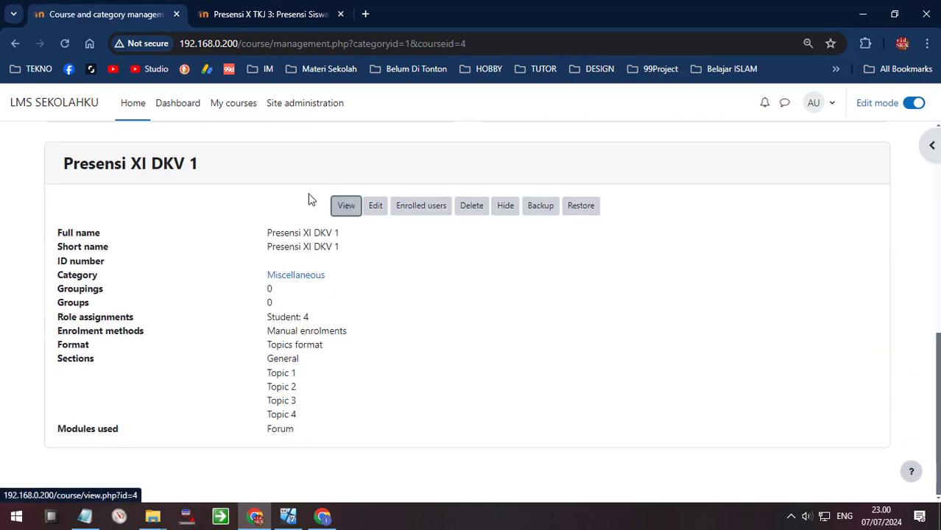
pyautogui.click(424, 14)
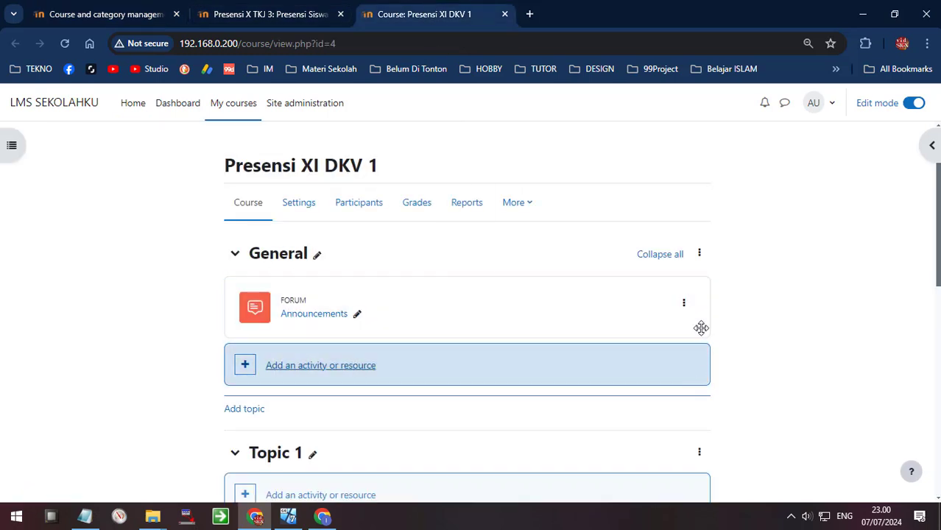
# Delete the Announcements forum from the General section of Presensi XI DKV 1.
pyautogui.click(684, 304)
pyautogui.click(651, 430)
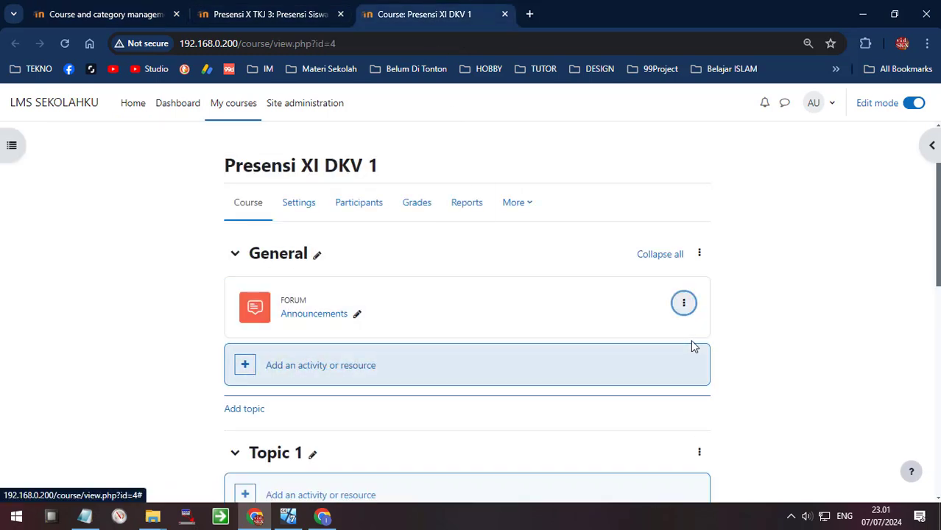
pyautogui.click(601, 196)
# Delete all four empty topics of the course so that only the General section is left.
pyautogui.click(700, 383)
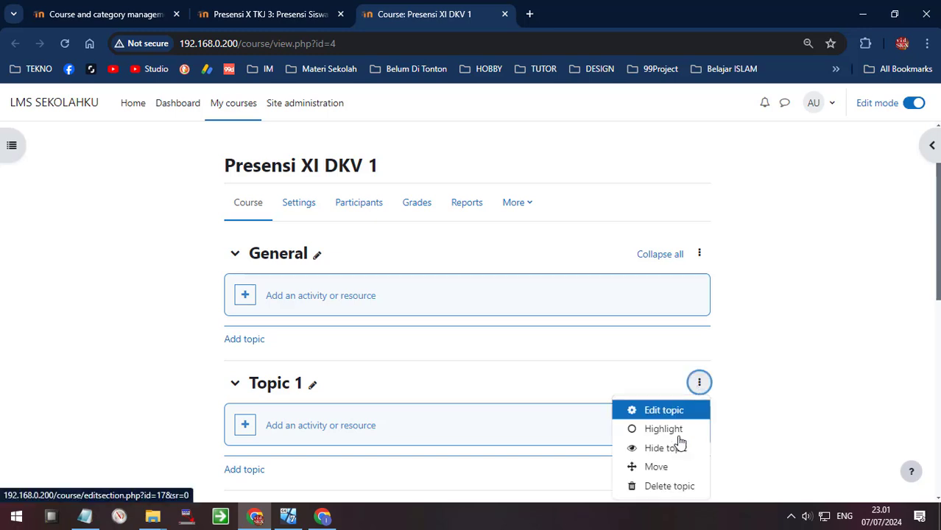
pyautogui.click(670, 484)
pyautogui.click(700, 382)
pyautogui.click(667, 485)
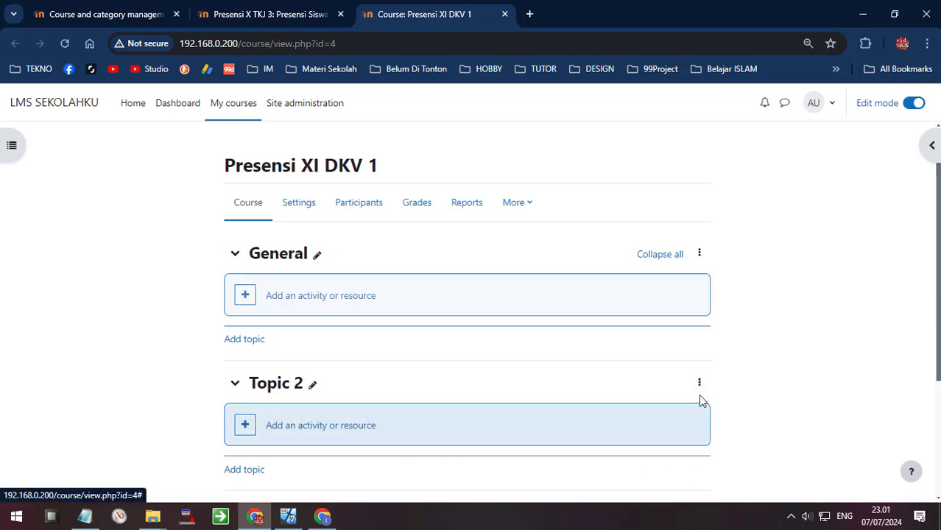
pyautogui.click(699, 383)
pyautogui.click(671, 485)
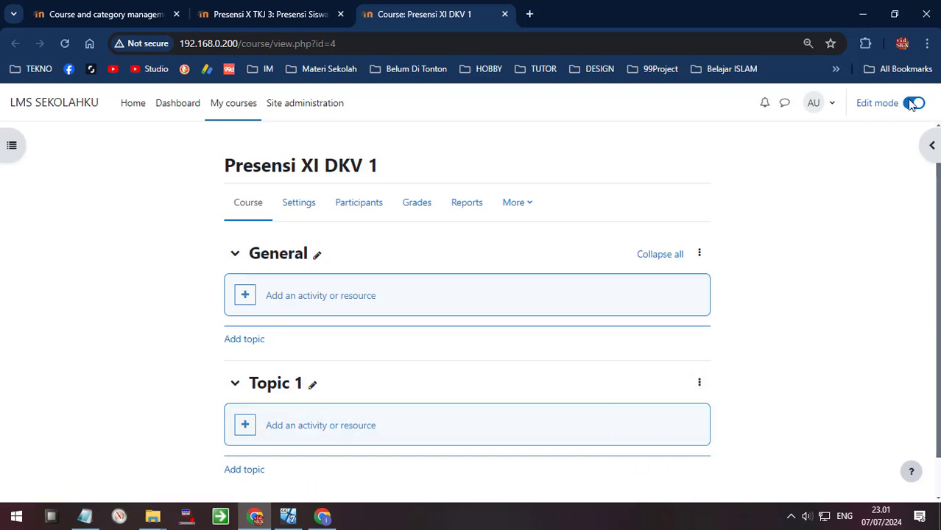
pyautogui.click(699, 383)
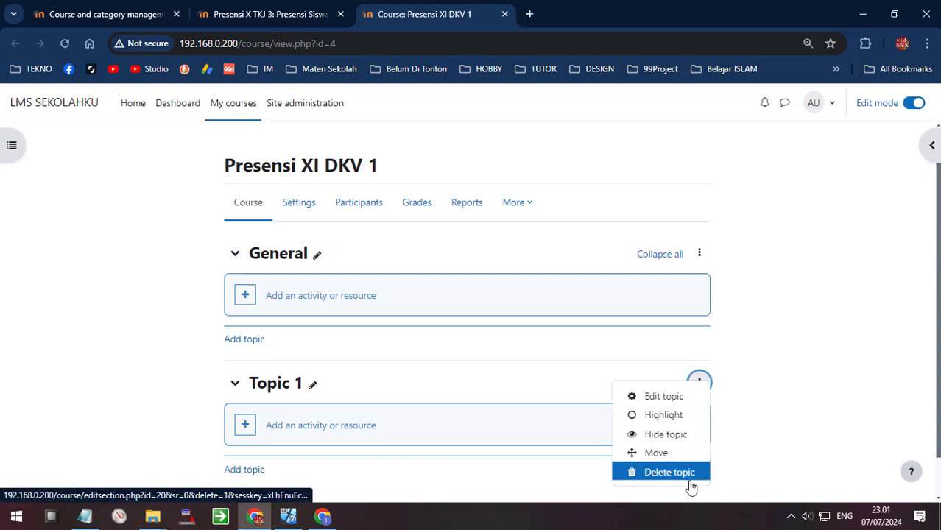
pyautogui.click(670, 471)
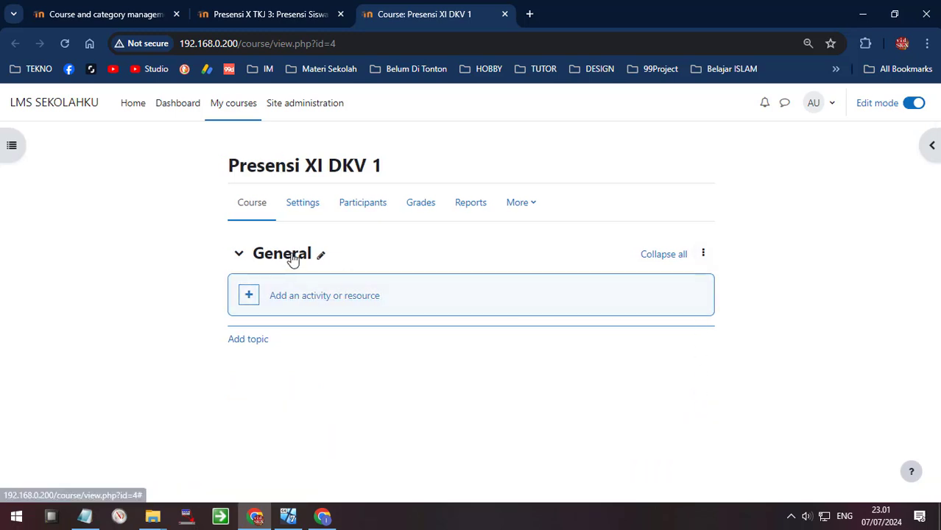
# Add an Attendance activity named Presensi XI DKV 1 to the General section, then save and return to the course.
pyautogui.click(330, 306)
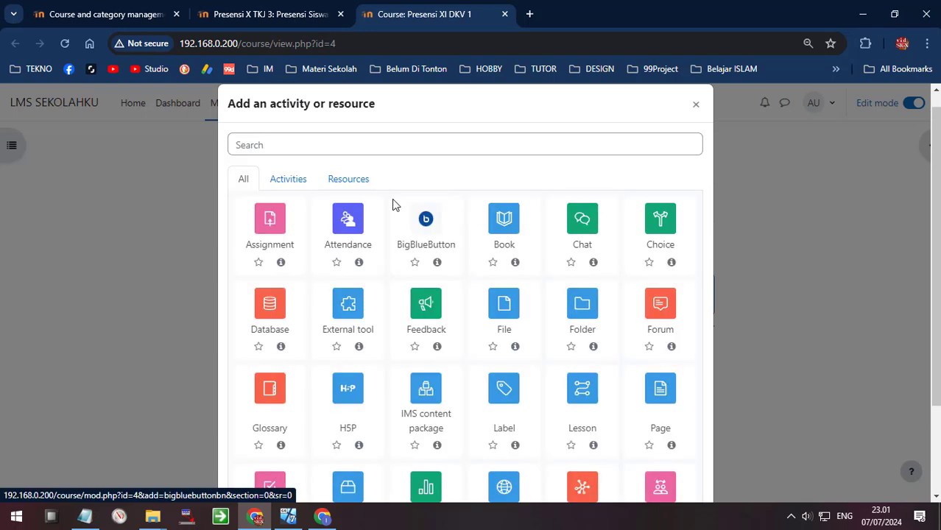
pyautogui.click(348, 219)
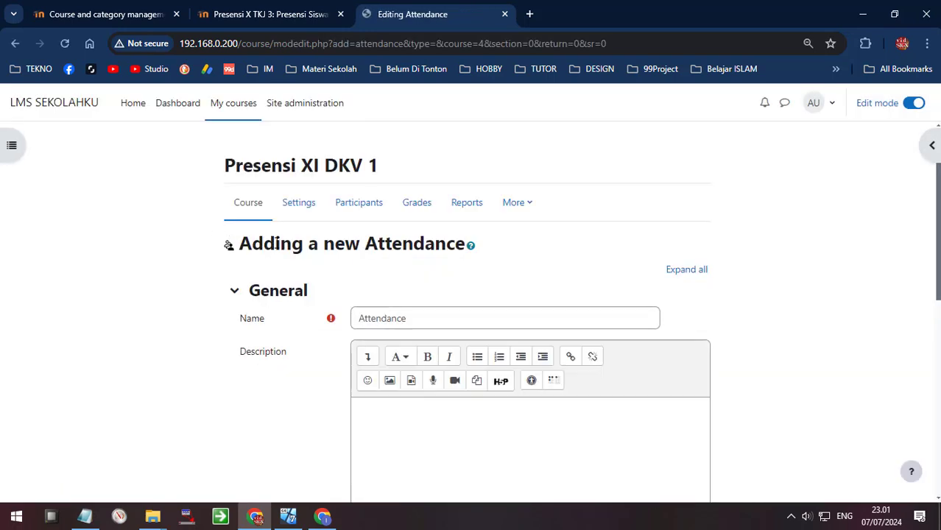
pyautogui.moveTo(403, 171); pyautogui.dragTo(220, 175)
pyautogui.hotkey('ctrl', 'c')
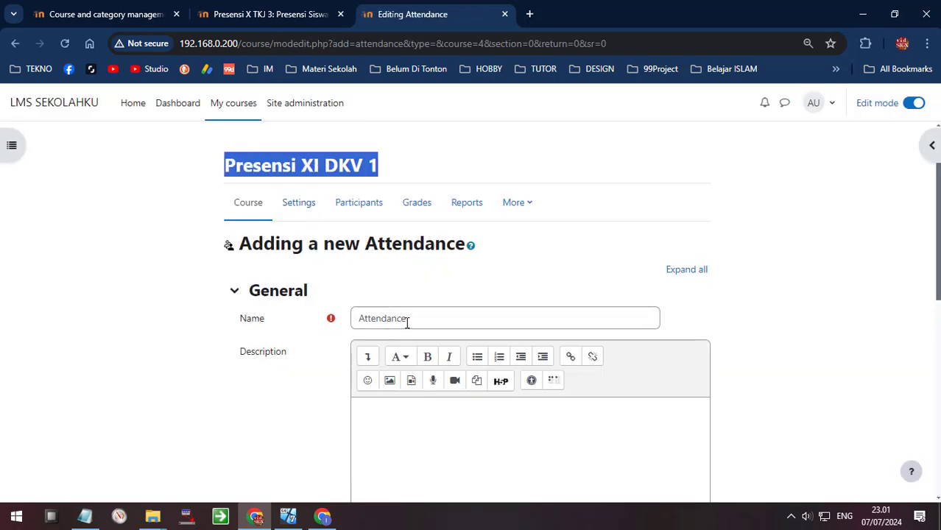
pyautogui.tripleClick(452, 309)
pyautogui.hotkey('ctrl', 'v')
pyautogui.scroll(-6, 252, 332)
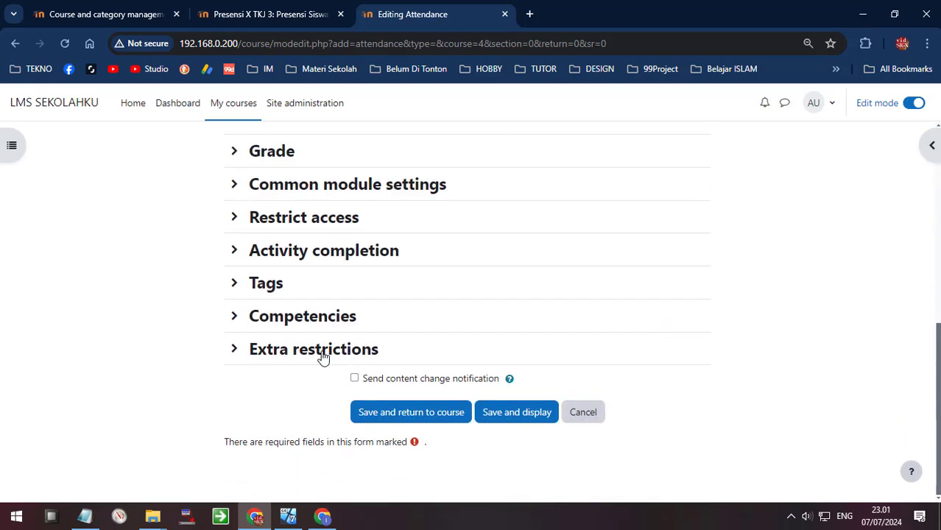
pyautogui.click(384, 417)
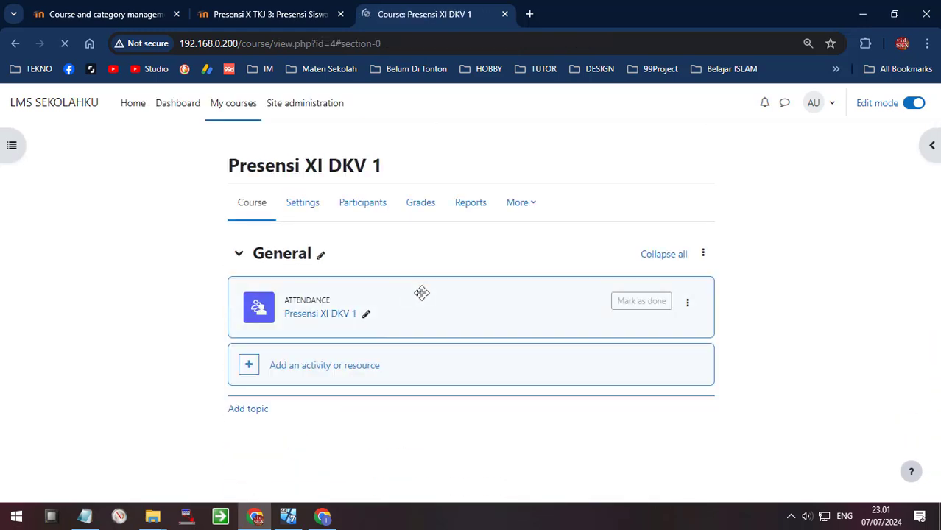
# In the status set of the Presensi XI DKV 1 attendance, change the first status to acronym H and description Hadir.
pyautogui.click(331, 321)
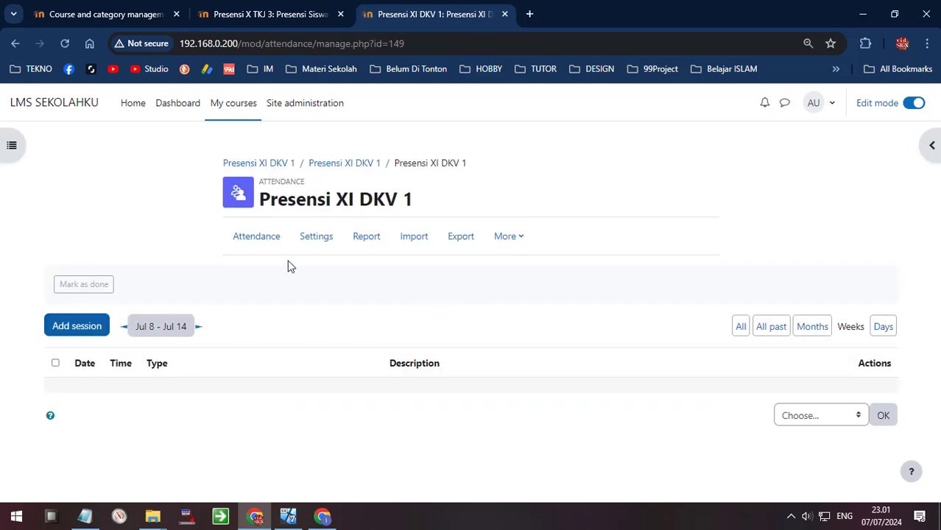
pyautogui.click(509, 239)
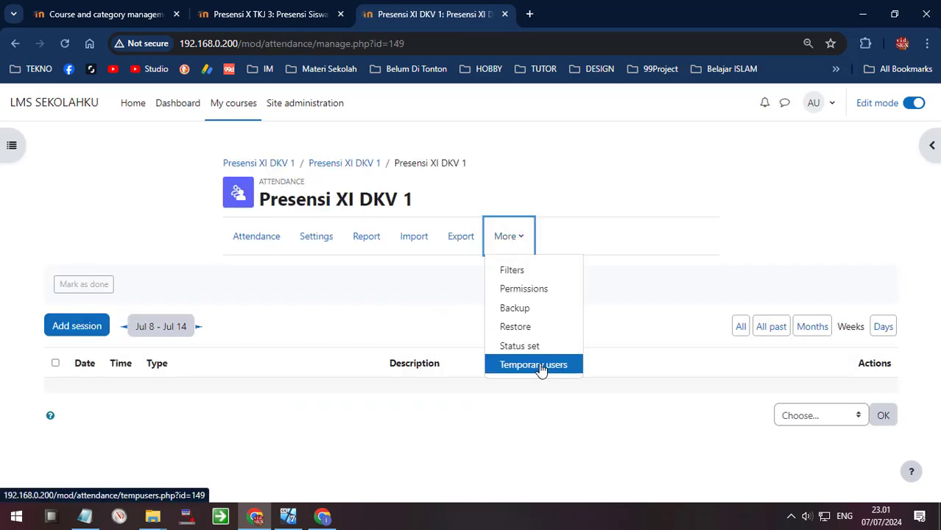
pyautogui.click(519, 346)
pyautogui.scroll(-3, 539, 321)
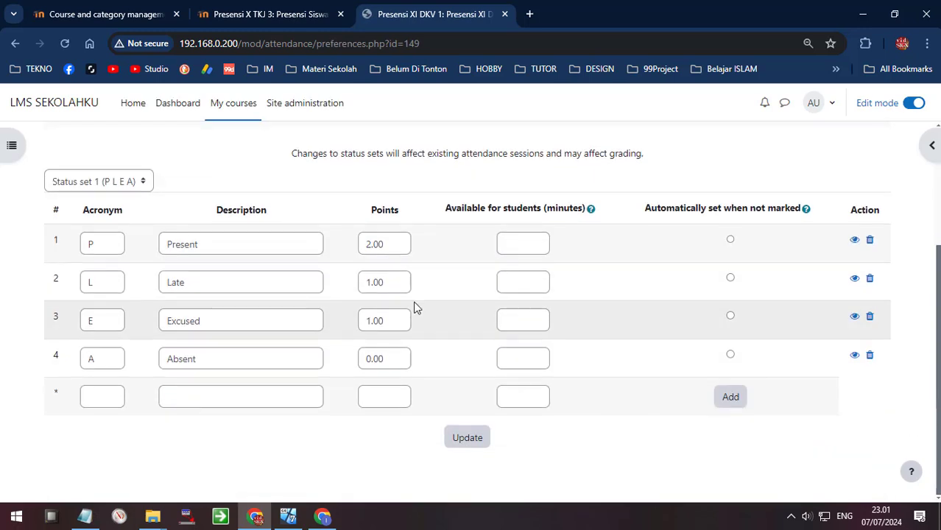
pyautogui.moveTo(112, 245); pyautogui.dragTo(18, 230)
pyautogui.write('H')
pyautogui.press('Tab')
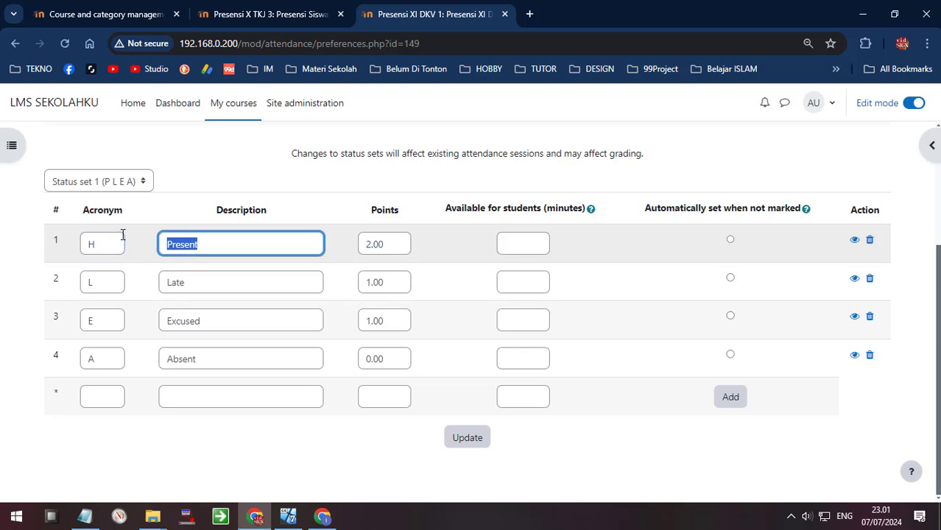
pyautogui.write('H')
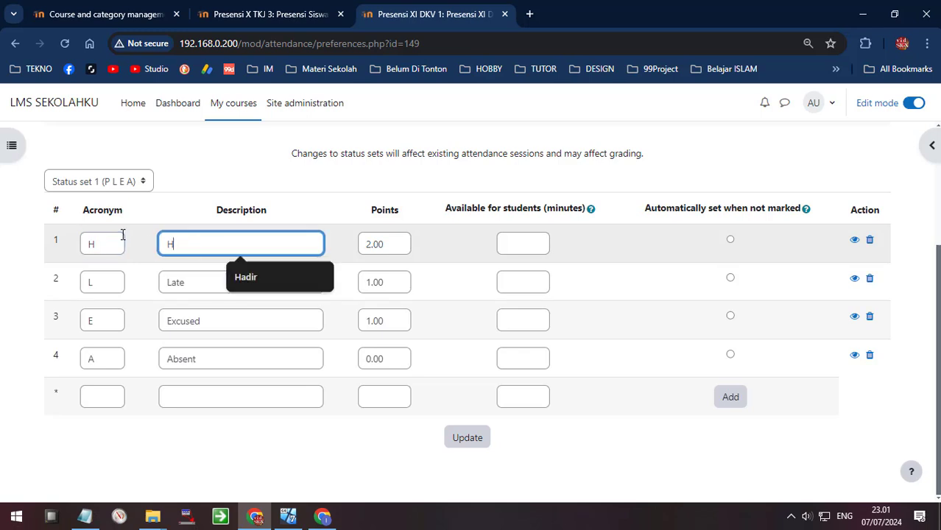
pyautogui.press('Down')
pyautogui.press('Tab')
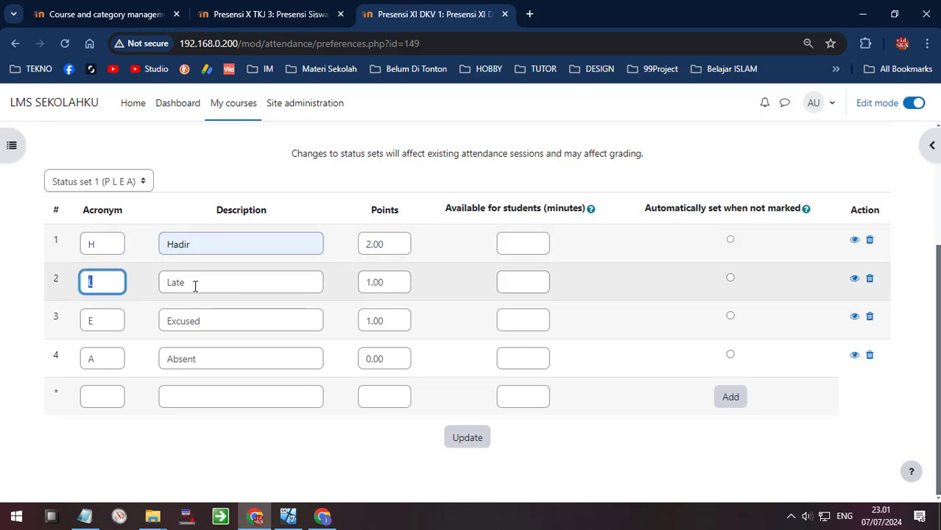
# Change the second status to acronym S with description Sakit and the third to acronym i with description Ijin.
pyautogui.write('S')
pyautogui.press('Tab')
pyautogui.write('S')
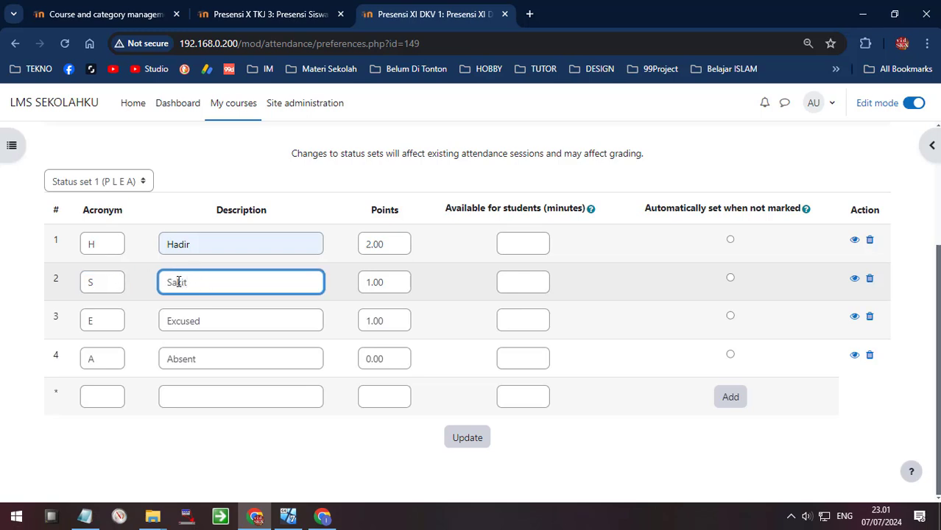
pyautogui.doubleClick(105, 321)
pyautogui.write('I')
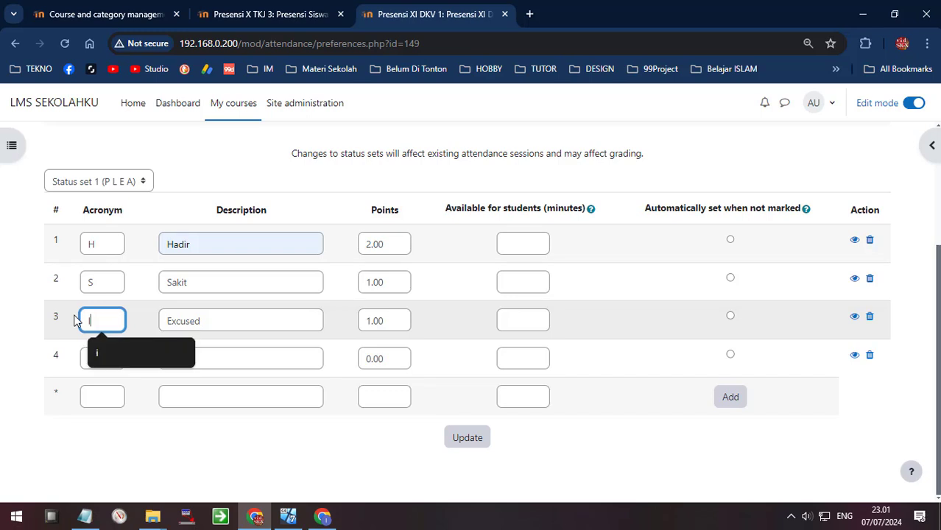
pyautogui.press('Escape')
pyautogui.press('Tab')
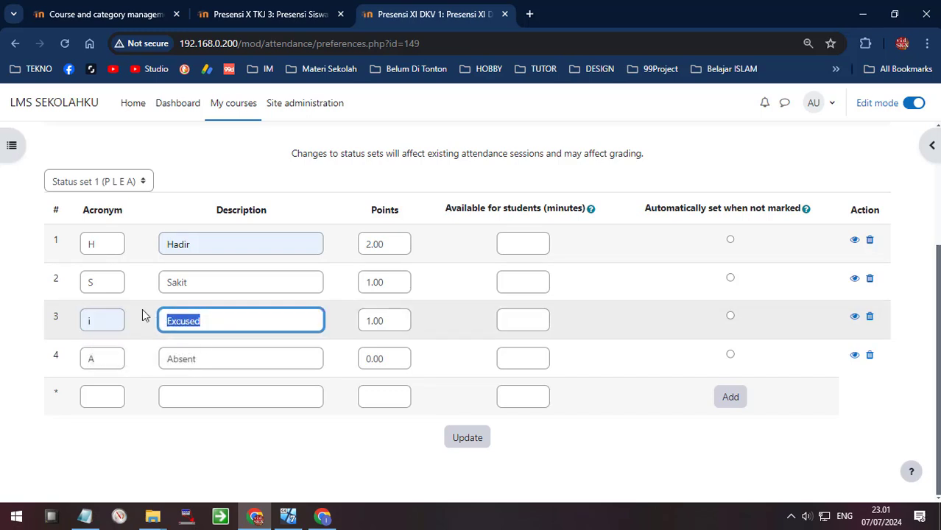
pyautogui.write('Ijin')
# Set the description of the fourth status (A) to Alpha and update the status set.
pyautogui.click(101, 360)
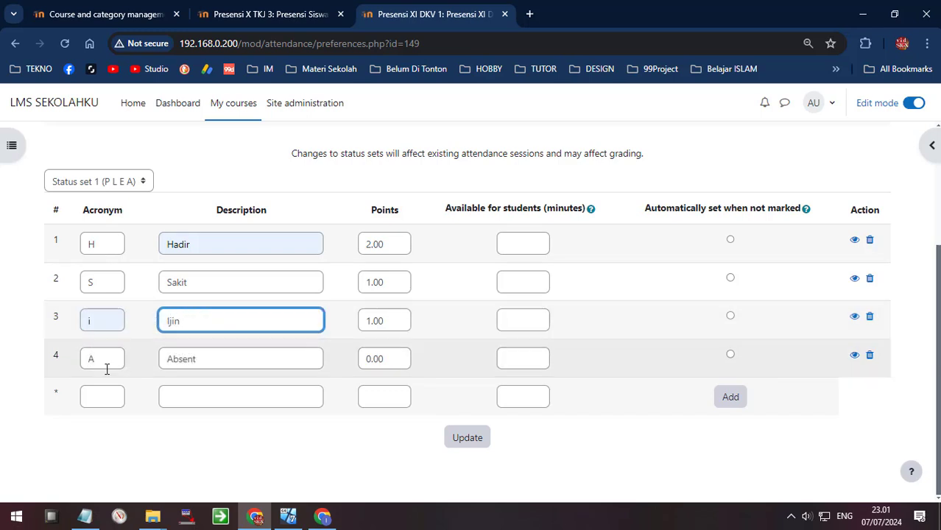
pyautogui.click(204, 365)
pyautogui.moveTo(246, 359); pyautogui.dragTo(154, 360)
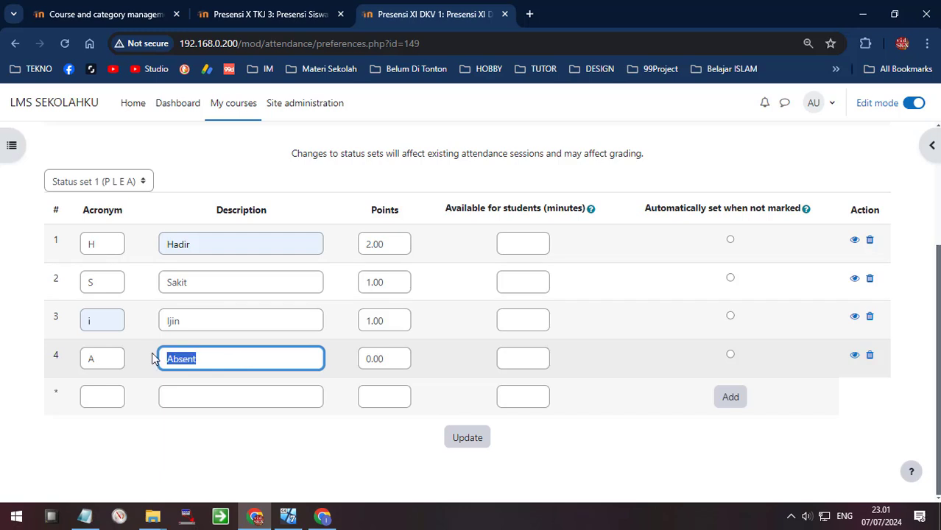
pyautogui.write('Alph')
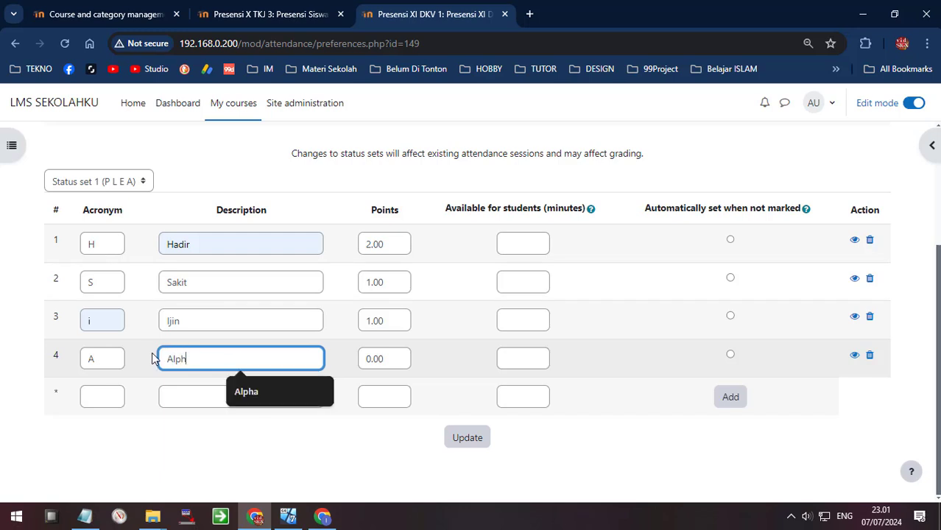
pyautogui.write('a')
pyautogui.click(368, 434)
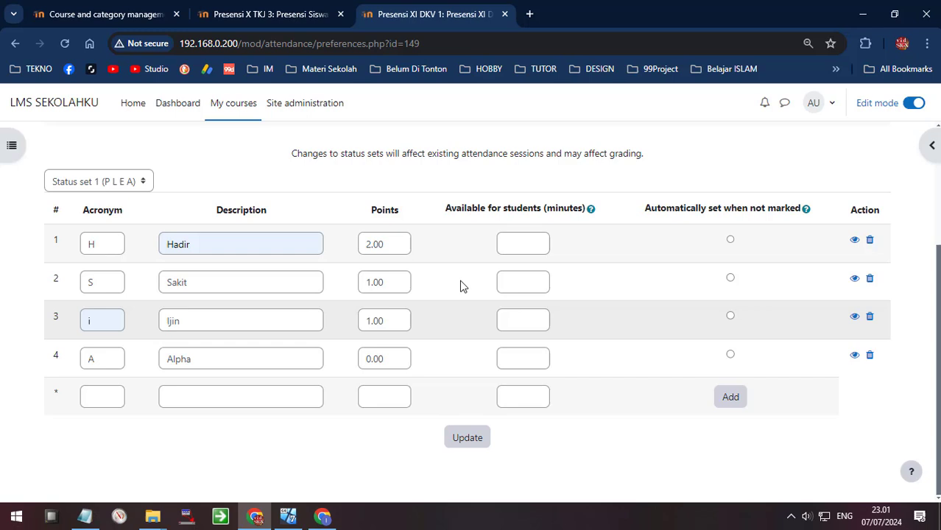
pyautogui.click(466, 438)
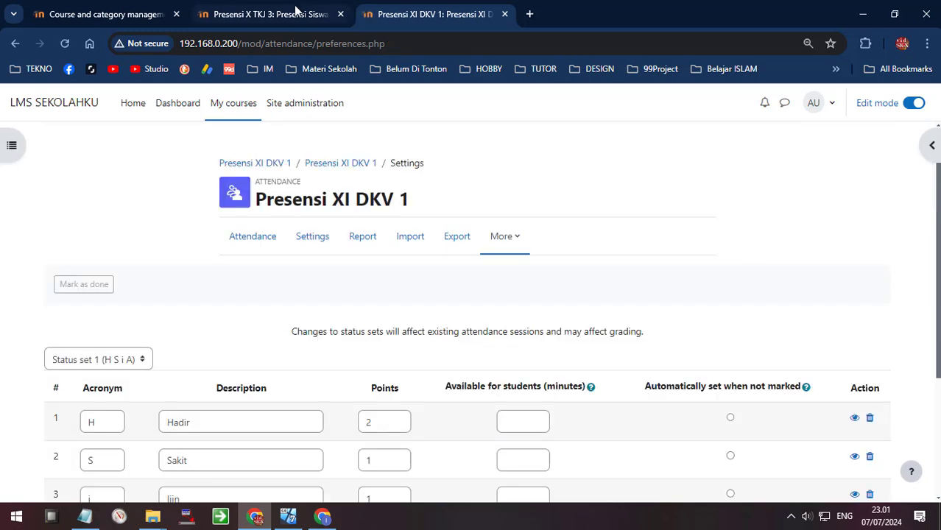
# In the 9 July 2024 session of Presensi X TKJ 3, mark all three students with status H.
pyautogui.click(269, 14)
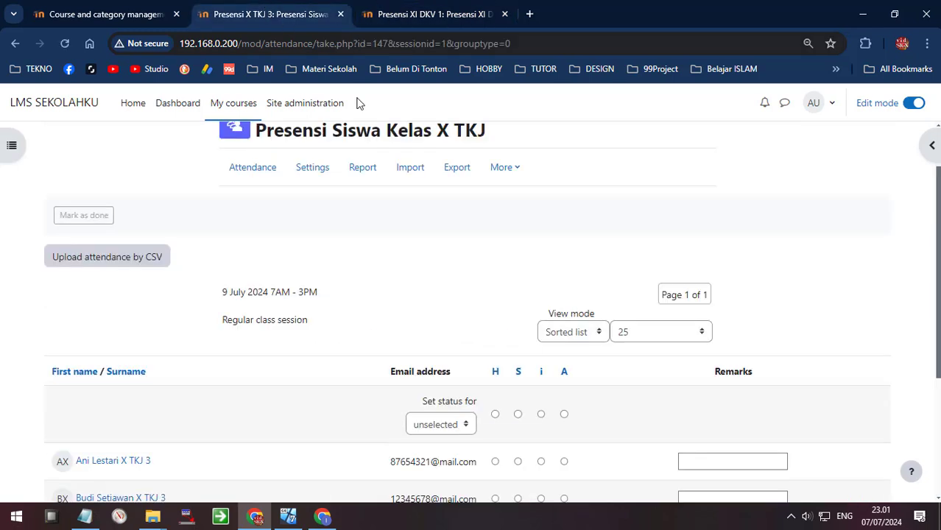
pyautogui.scroll(-3, 491, 296)
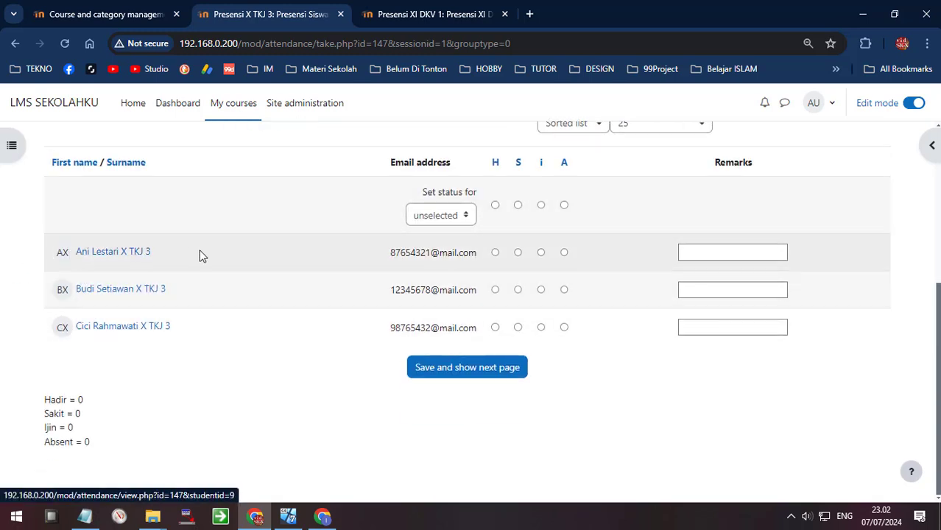
pyautogui.click(495, 253)
pyautogui.click(494, 290)
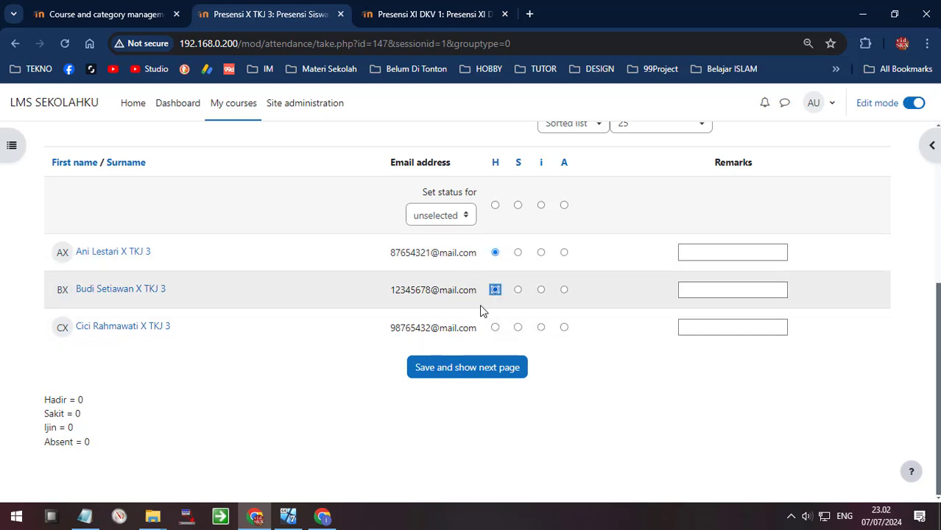
pyautogui.click(494, 328)
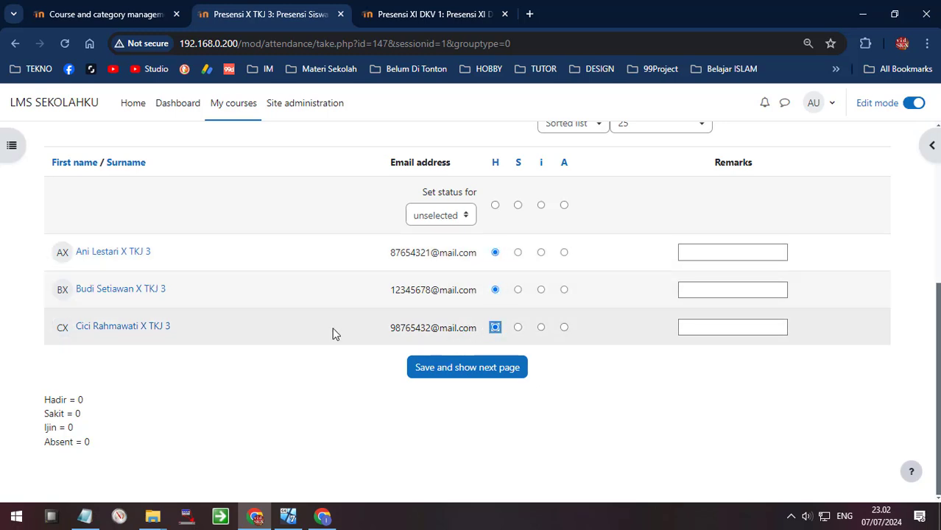
pyautogui.scroll(1, 370, 402)
pyautogui.scroll(-1, 372, 390)
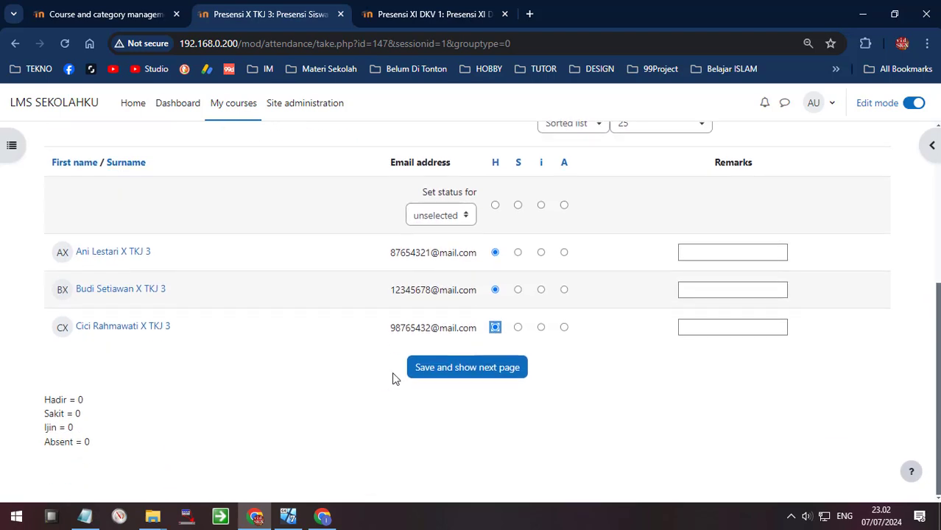
# Save the attendance taken for the 9 July 2024 session and look over the session list.
pyautogui.click(444, 376)
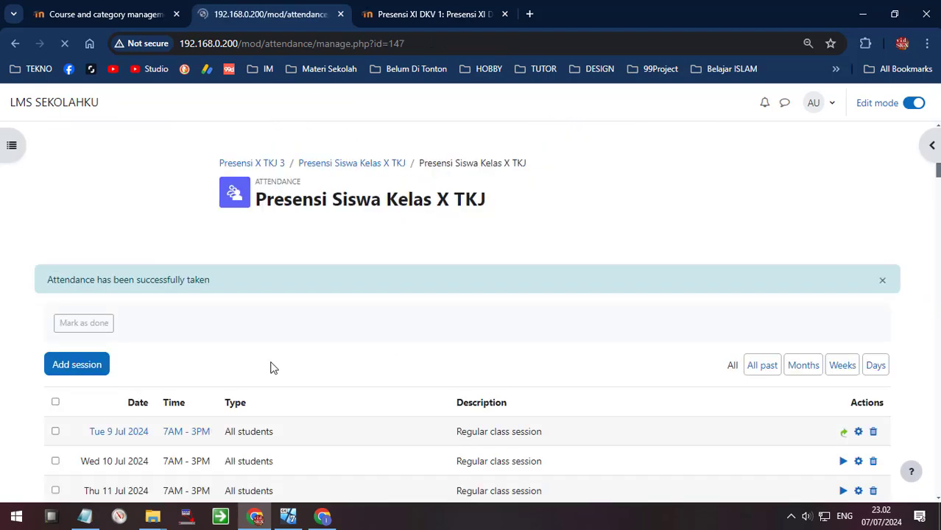
pyautogui.scroll(-5, 259, 313)
pyautogui.scroll(3, 466, 339)
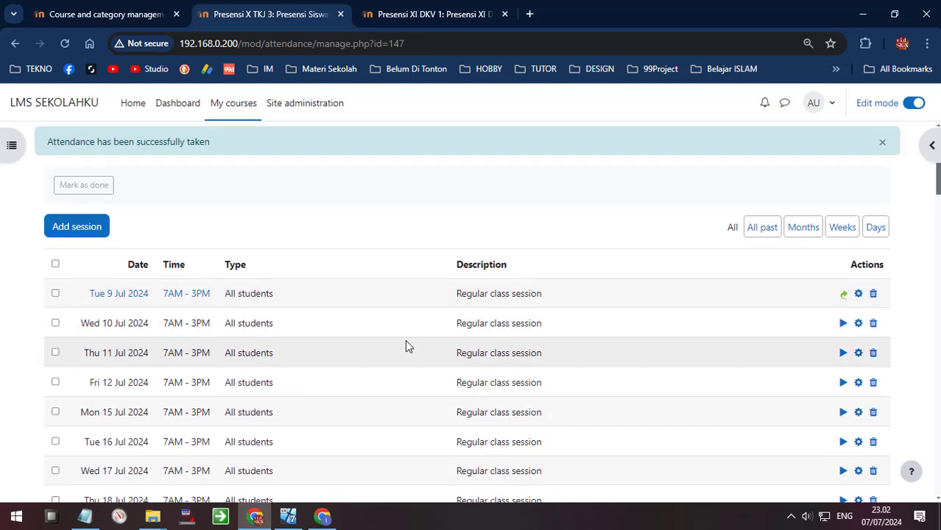
pyautogui.scroll(2, 405, 343)
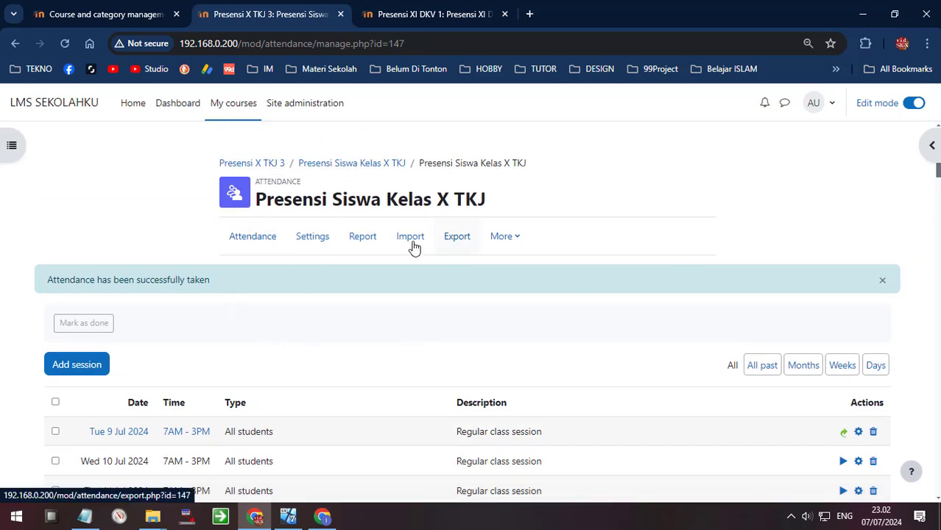
# Open the attendance report of Presensi Siswa Kelas X TKJ and examine the status summary for the 9 July session.
pyautogui.click(493, 241)
pyautogui.click(493, 242)
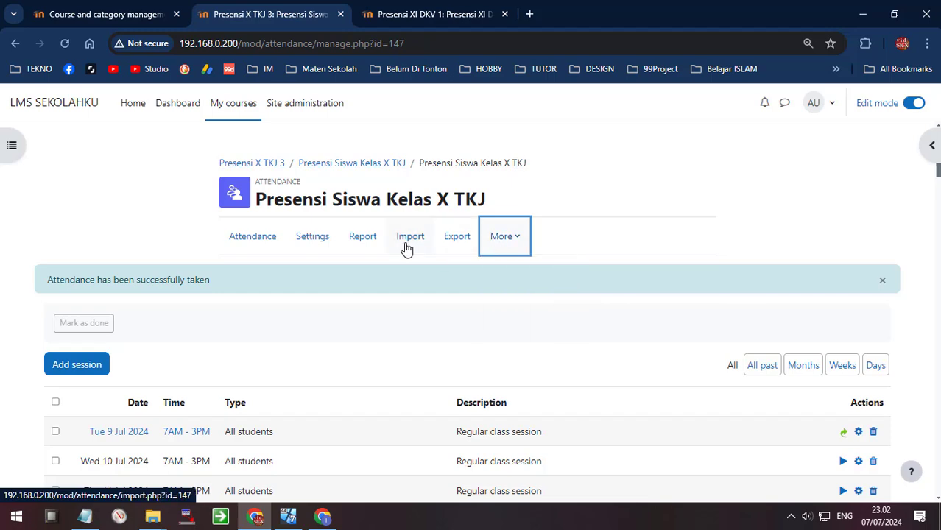
pyautogui.click(361, 245)
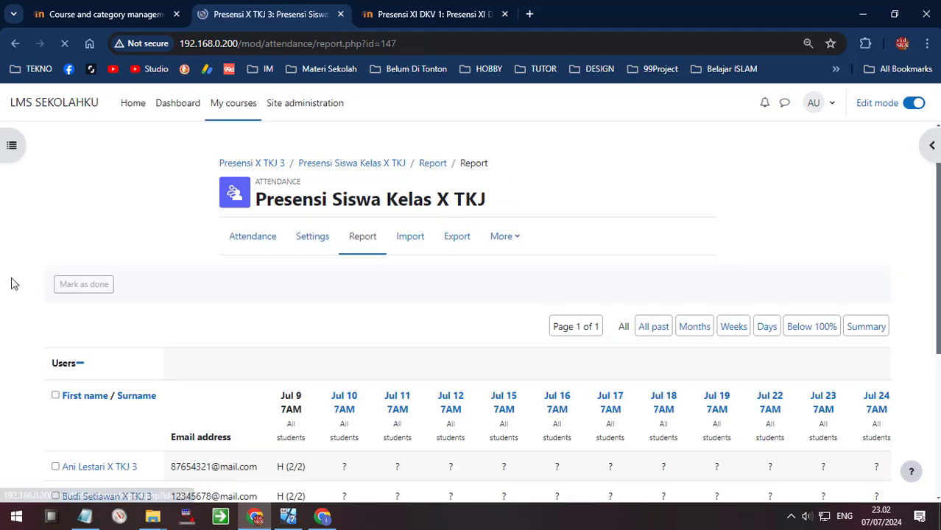
pyautogui.scroll(-3, 170, 302)
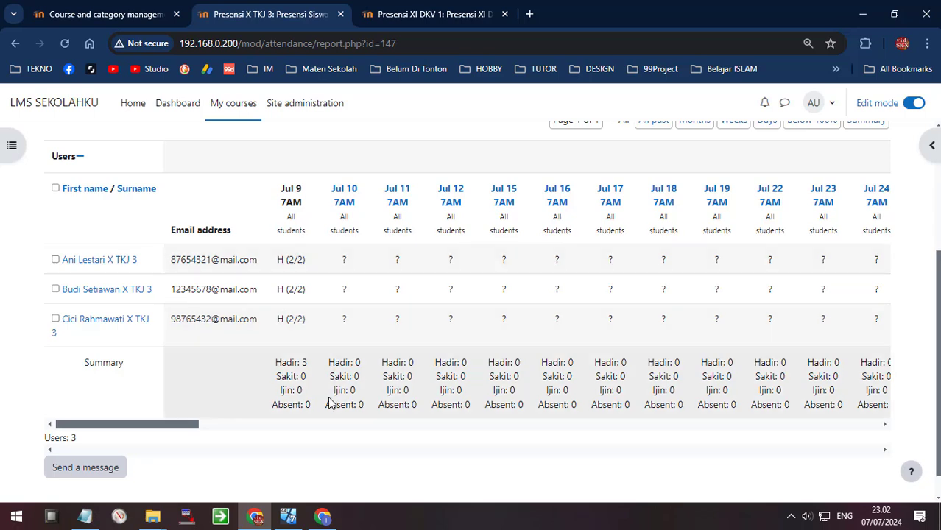
pyautogui.moveTo(275, 362); pyautogui.dragTo(314, 409)
pyautogui.click(286, 380)
pyautogui.click(296, 391)
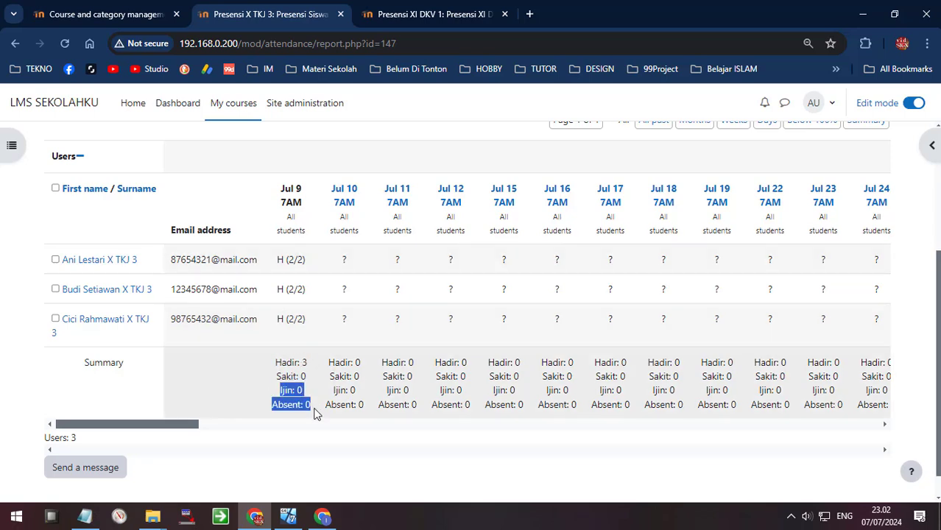
pyautogui.click(361, 382)
# Examine the report's student rows and daily status summaries across the other session dates.
pyautogui.moveTo(185, 425); pyautogui.dragTo(248, 394)
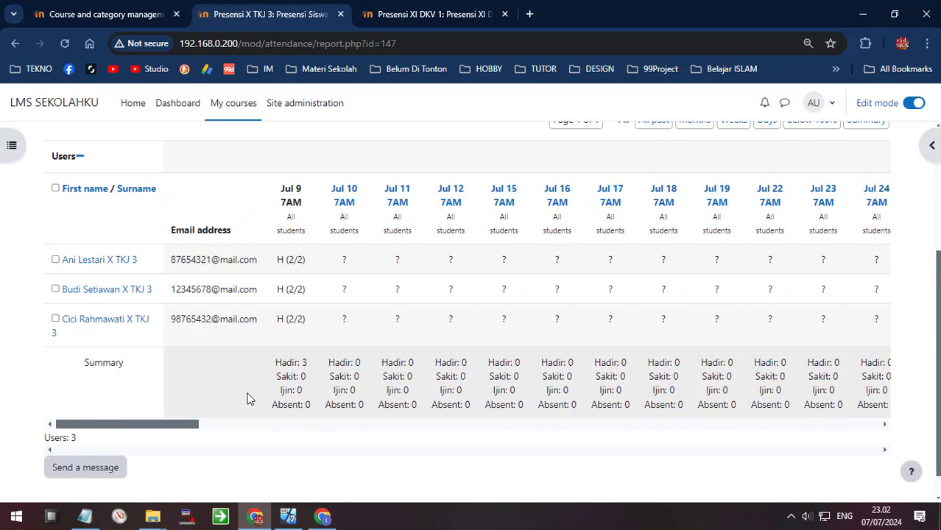
pyautogui.scroll(2, 248, 394)
pyautogui.scroll(-2, 566, 444)
pyautogui.moveTo(194, 425); pyautogui.dragTo(227, 418)
pyautogui.scroll(3, 352, 418)
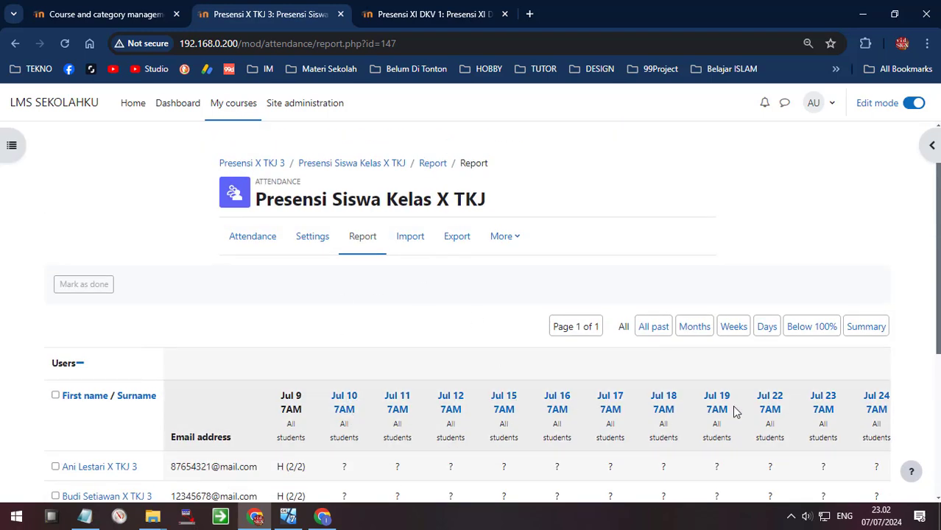
pyautogui.scroll(-3, 355, 458)
pyautogui.moveTo(179, 394); pyautogui.dragTo(120, 359)
pyautogui.scroll(3, 301, 348)
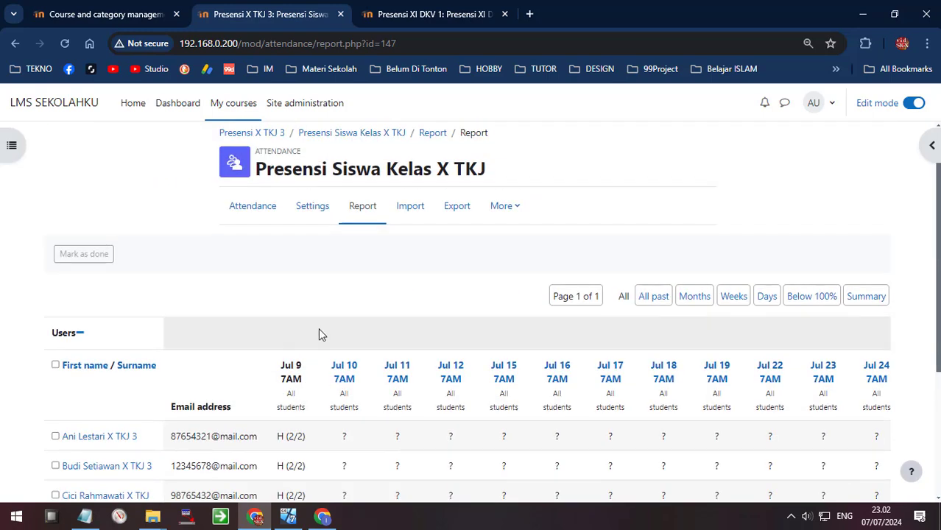
pyautogui.scroll(1, 349, 311)
# Review the courses in the Miscellaneous category, and return to the Presensi X TKJ 3 attendance report to view its summary.
pyautogui.click(412, 16)
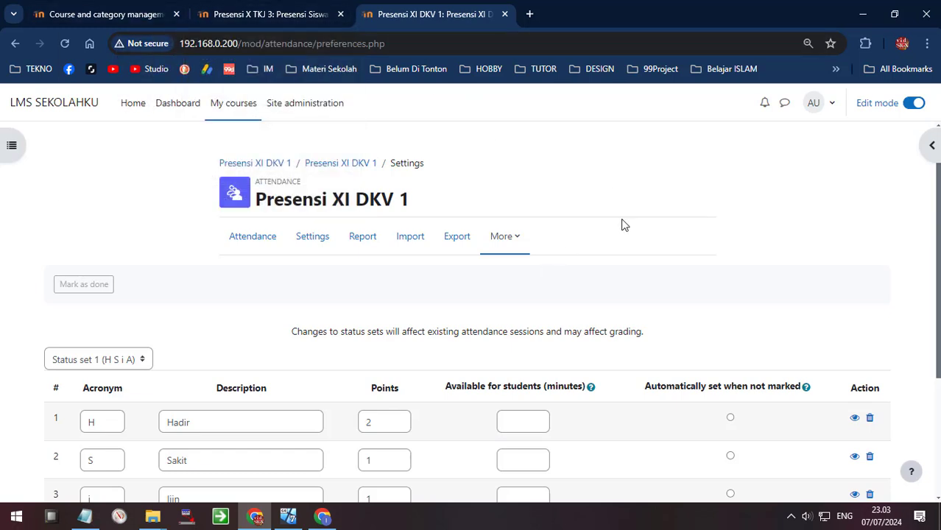
pyautogui.click(142, 14)
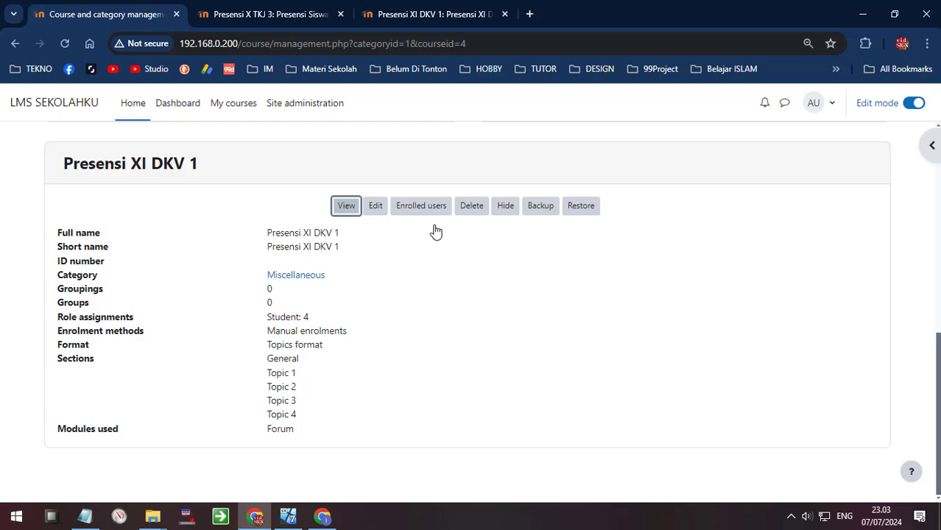
pyautogui.scroll(4, 625, 332)
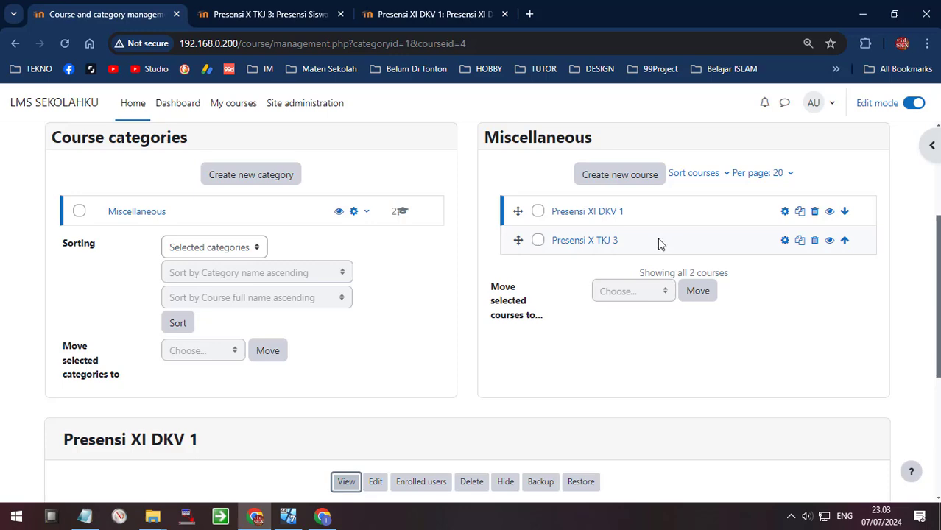
pyautogui.scroll(-3, 434, 389)
pyautogui.scroll(4, 537, 374)
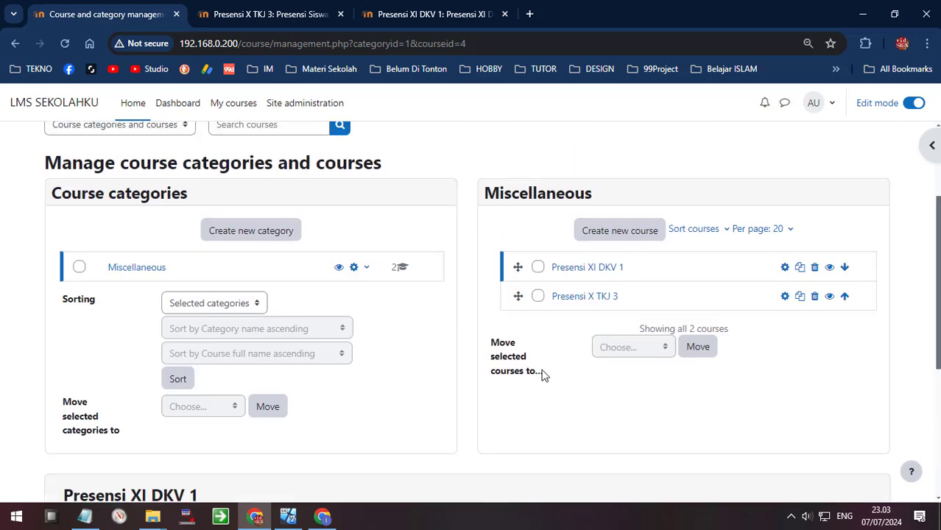
pyautogui.click(269, 13)
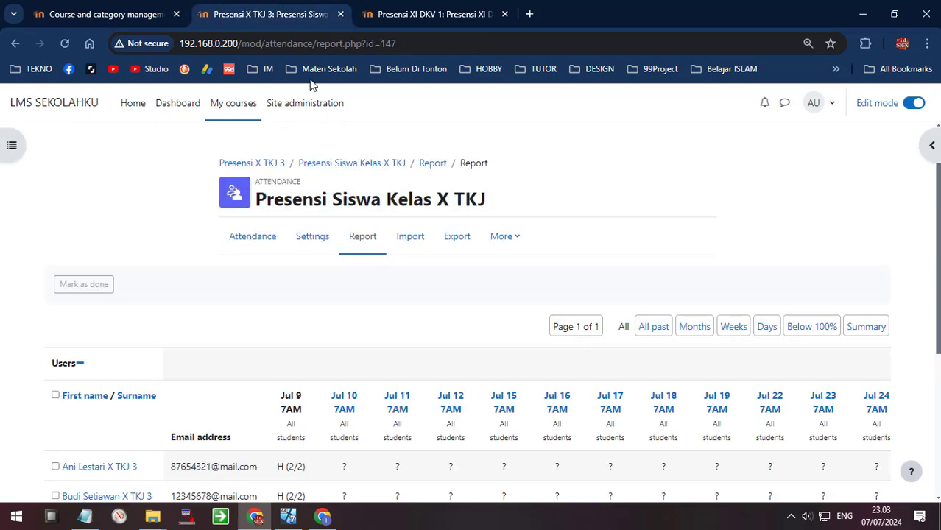
pyautogui.scroll(-3, 497, 324)
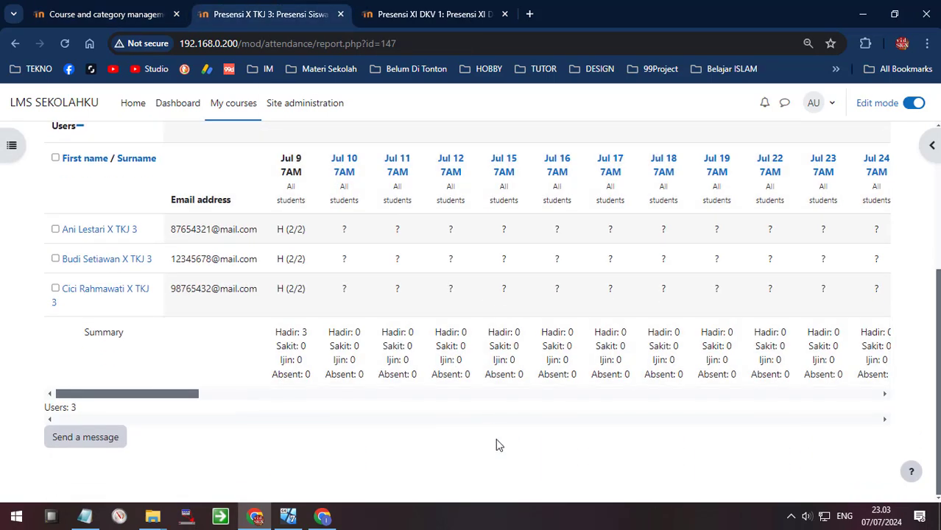